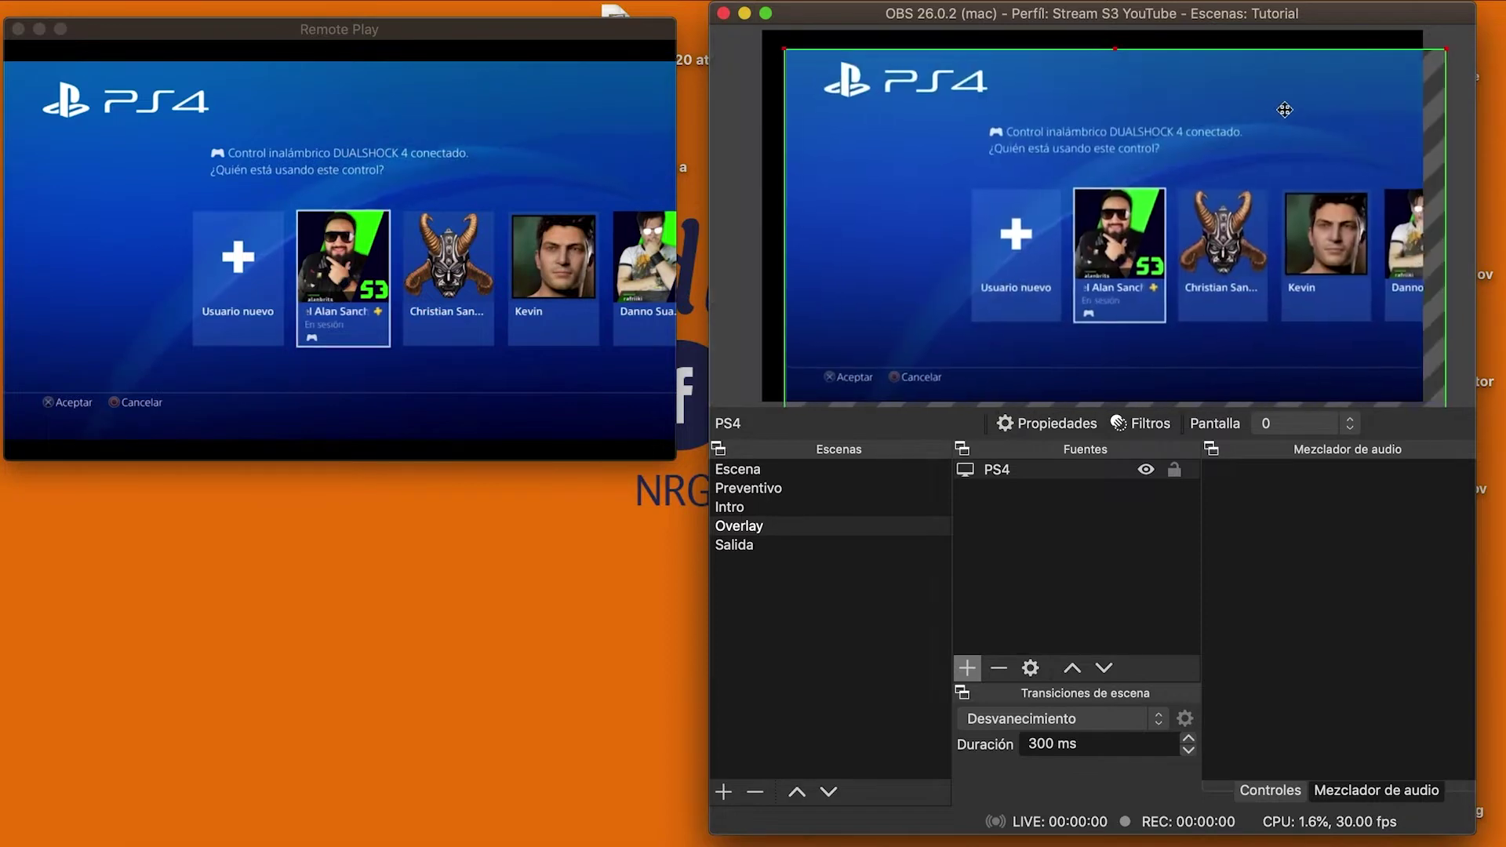
Crop the PS4 screen capture to the Remote Play picture and move it so that it covers the canvas.
drag(821, 88, 780, 58)
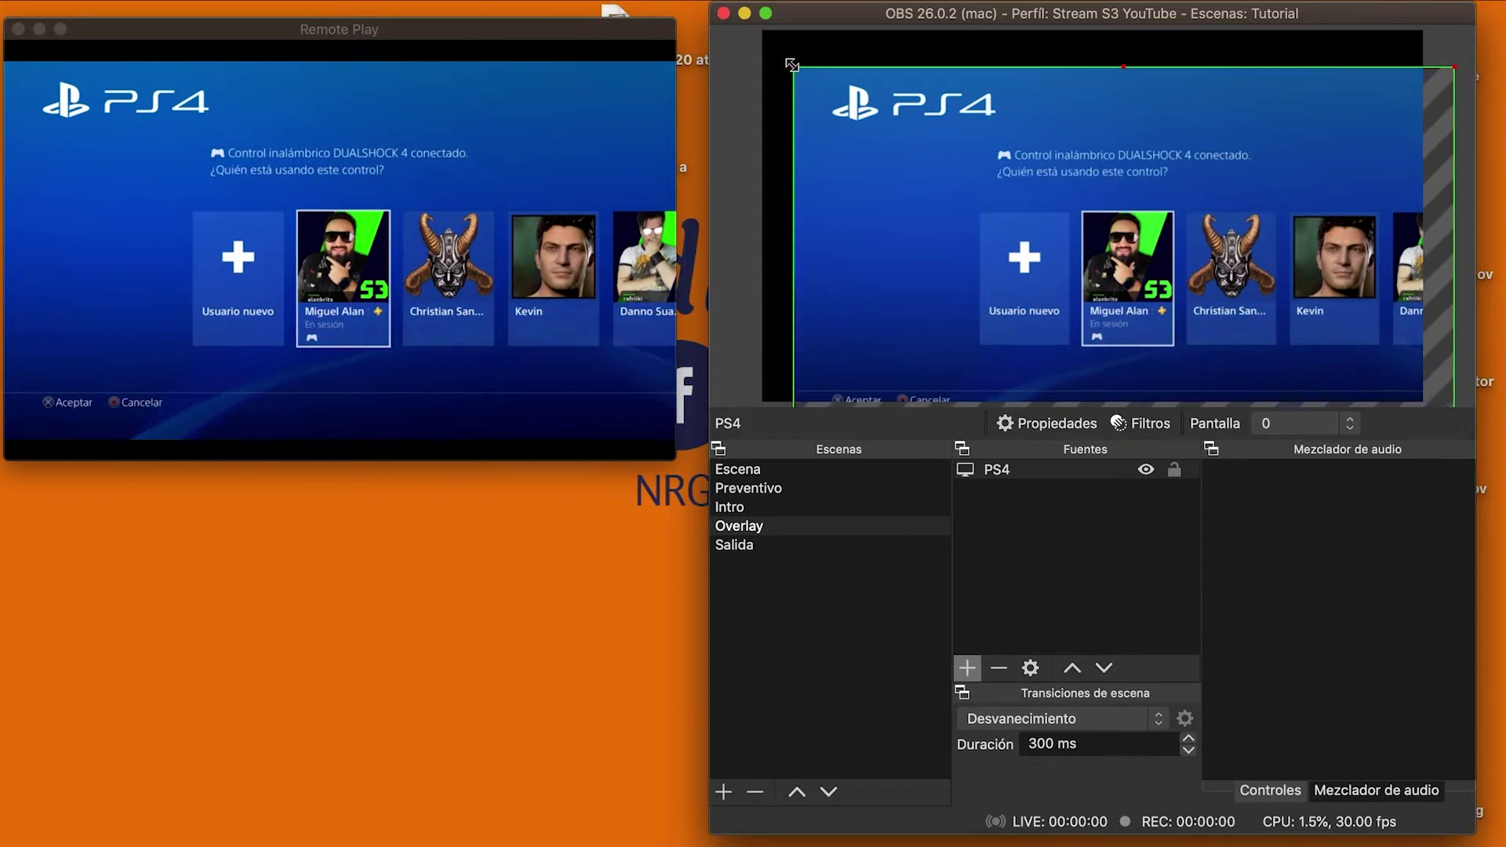
drag(897, 119, 805, 42)
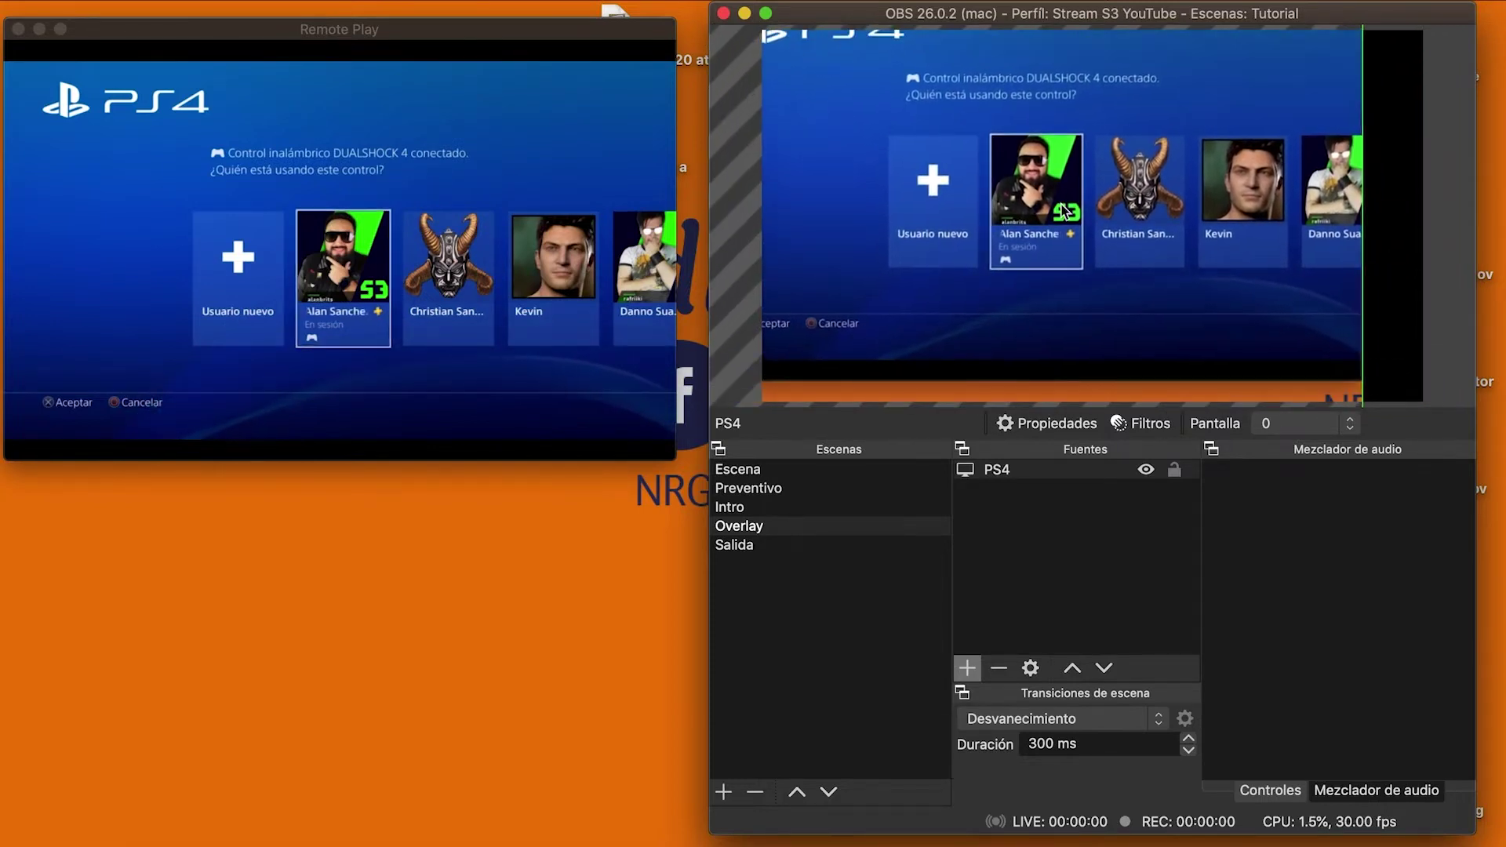
drag(1174, 231, 1135, 187)
drag(1138, 263, 1137, 229)
drag(1089, 371, 1092, 193)
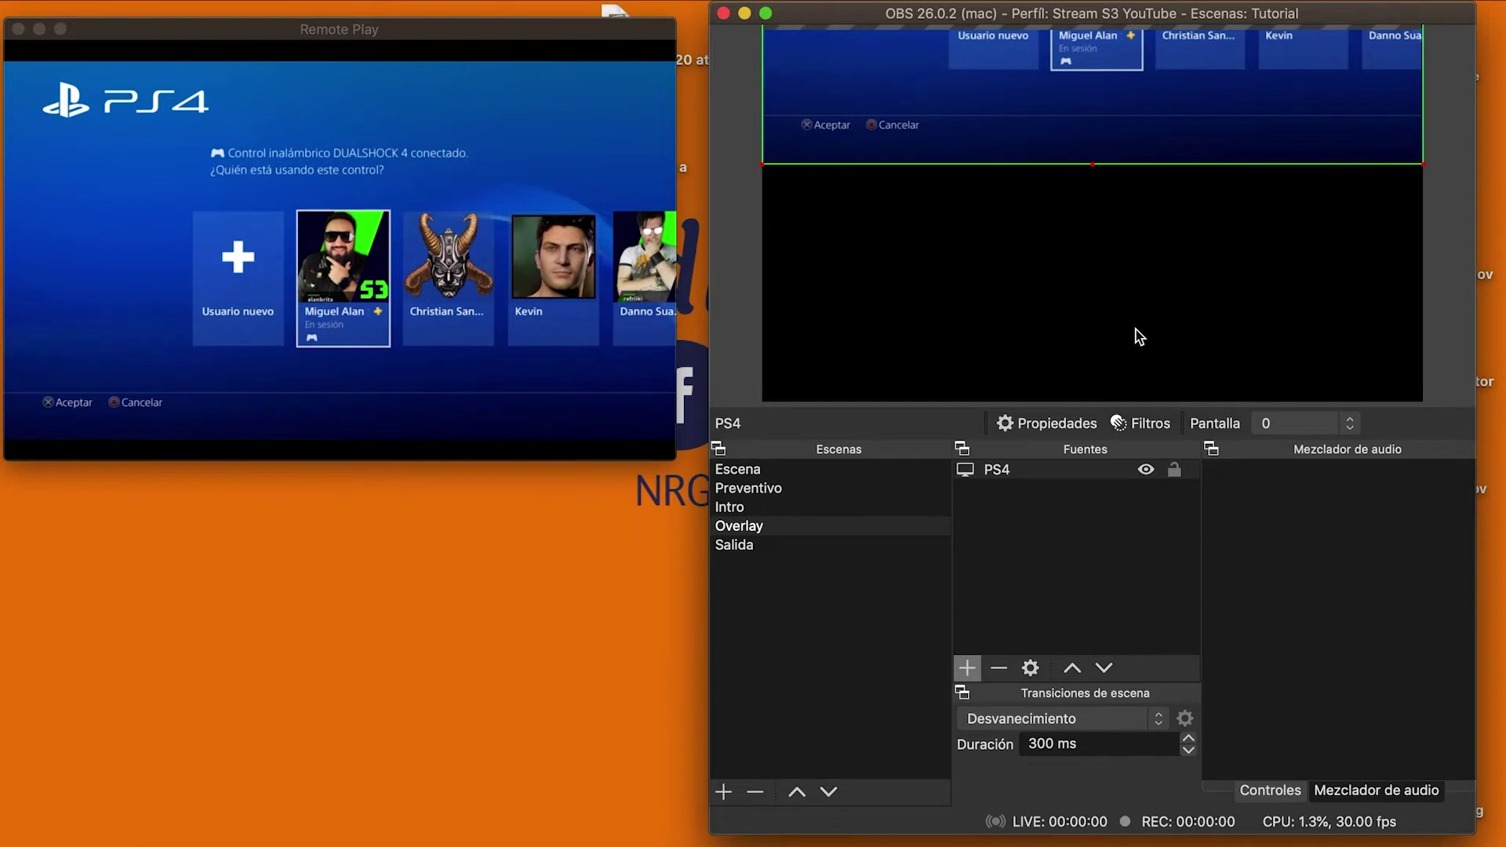
drag(1059, 73, 1012, 297)
drag(1082, 210, 1089, 204)
Fit the PS4 source to the screen with a transform and deselect it.
right_click(1001, 471)
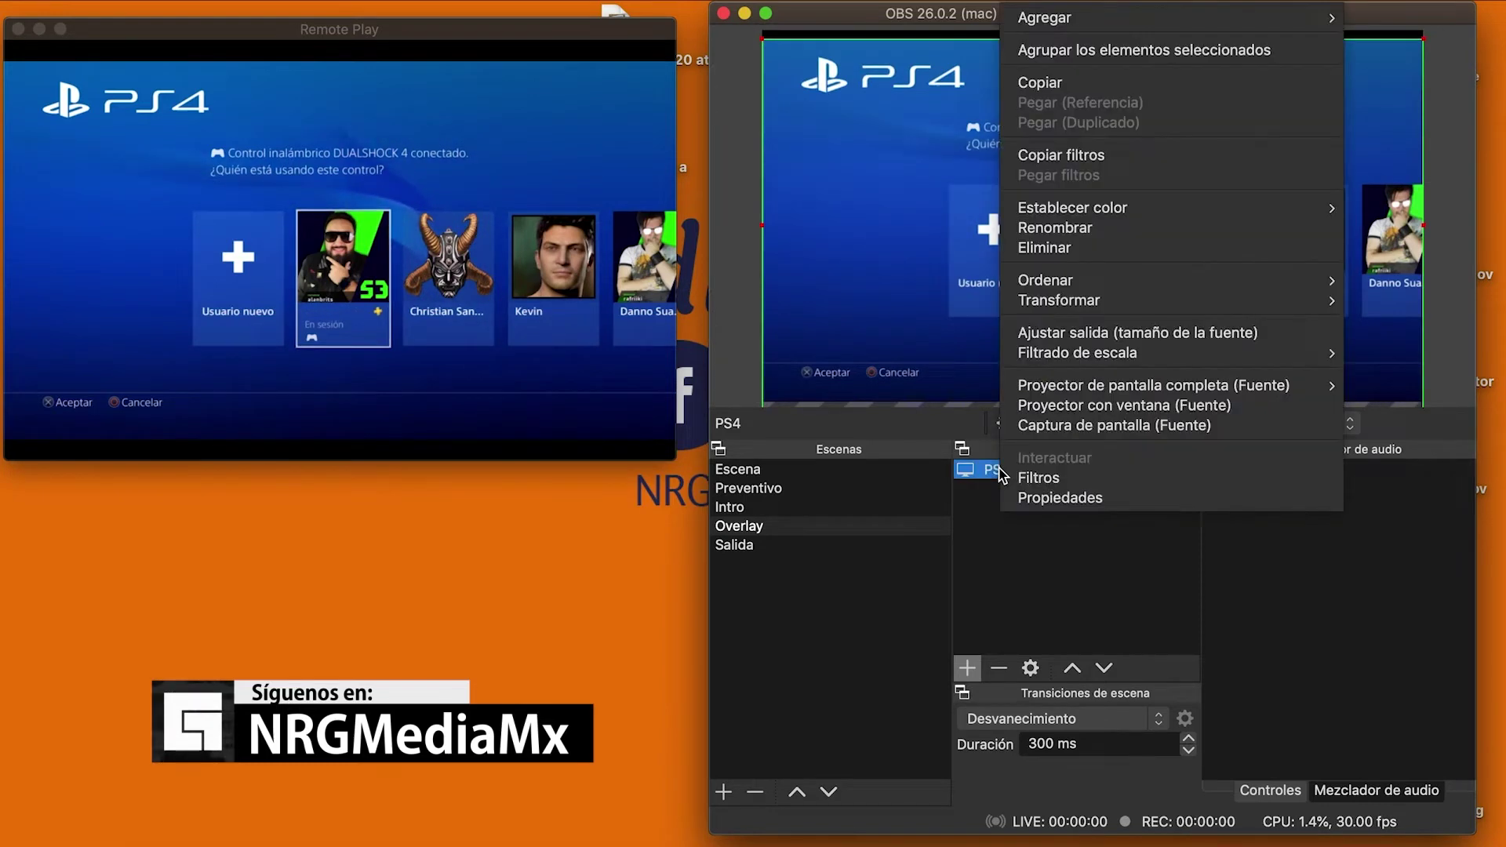
mouse_move(1074, 303)
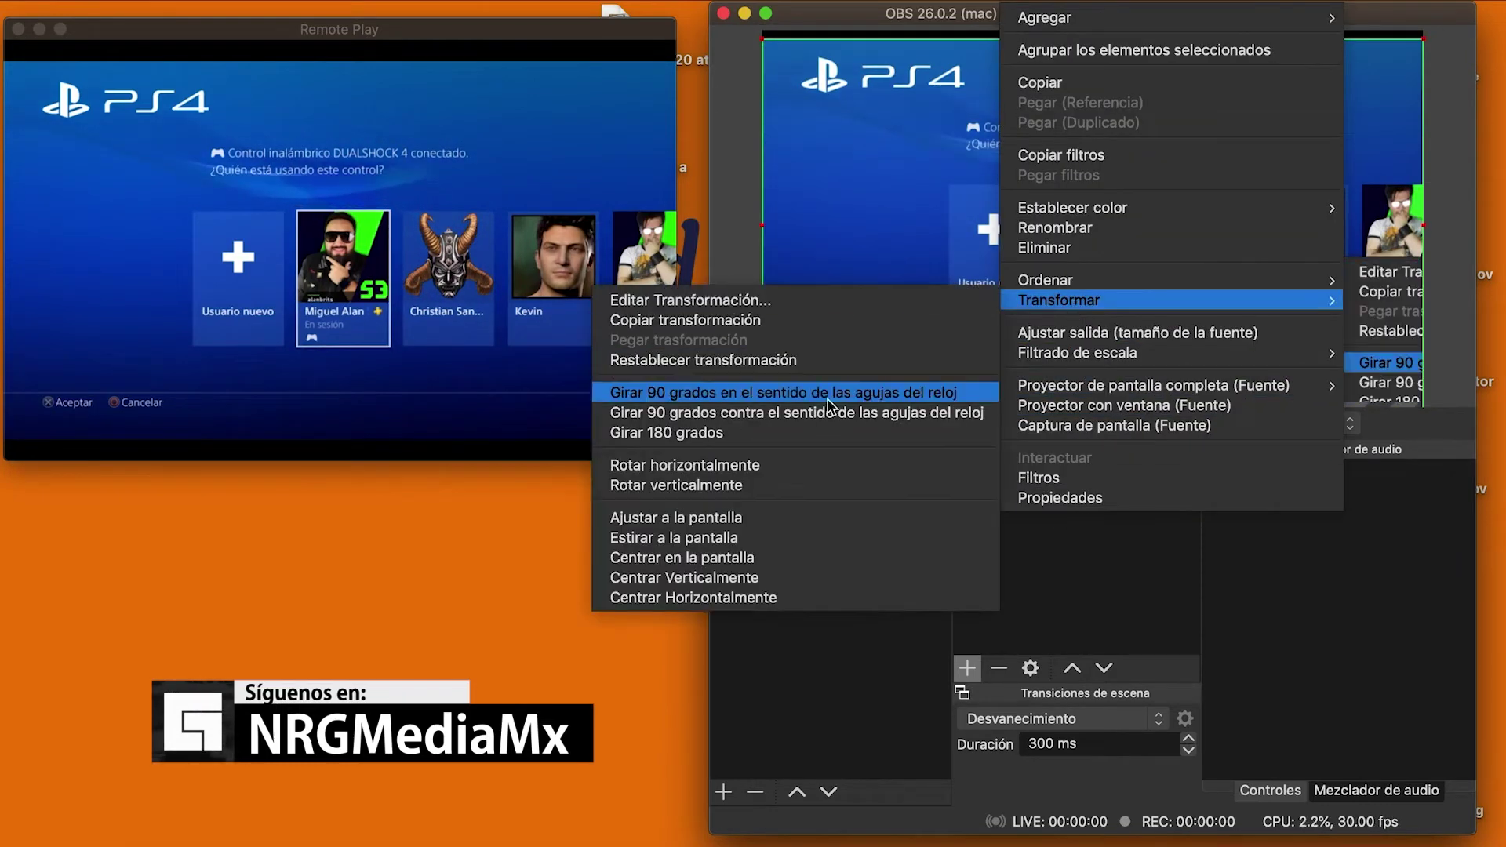
click(728, 524)
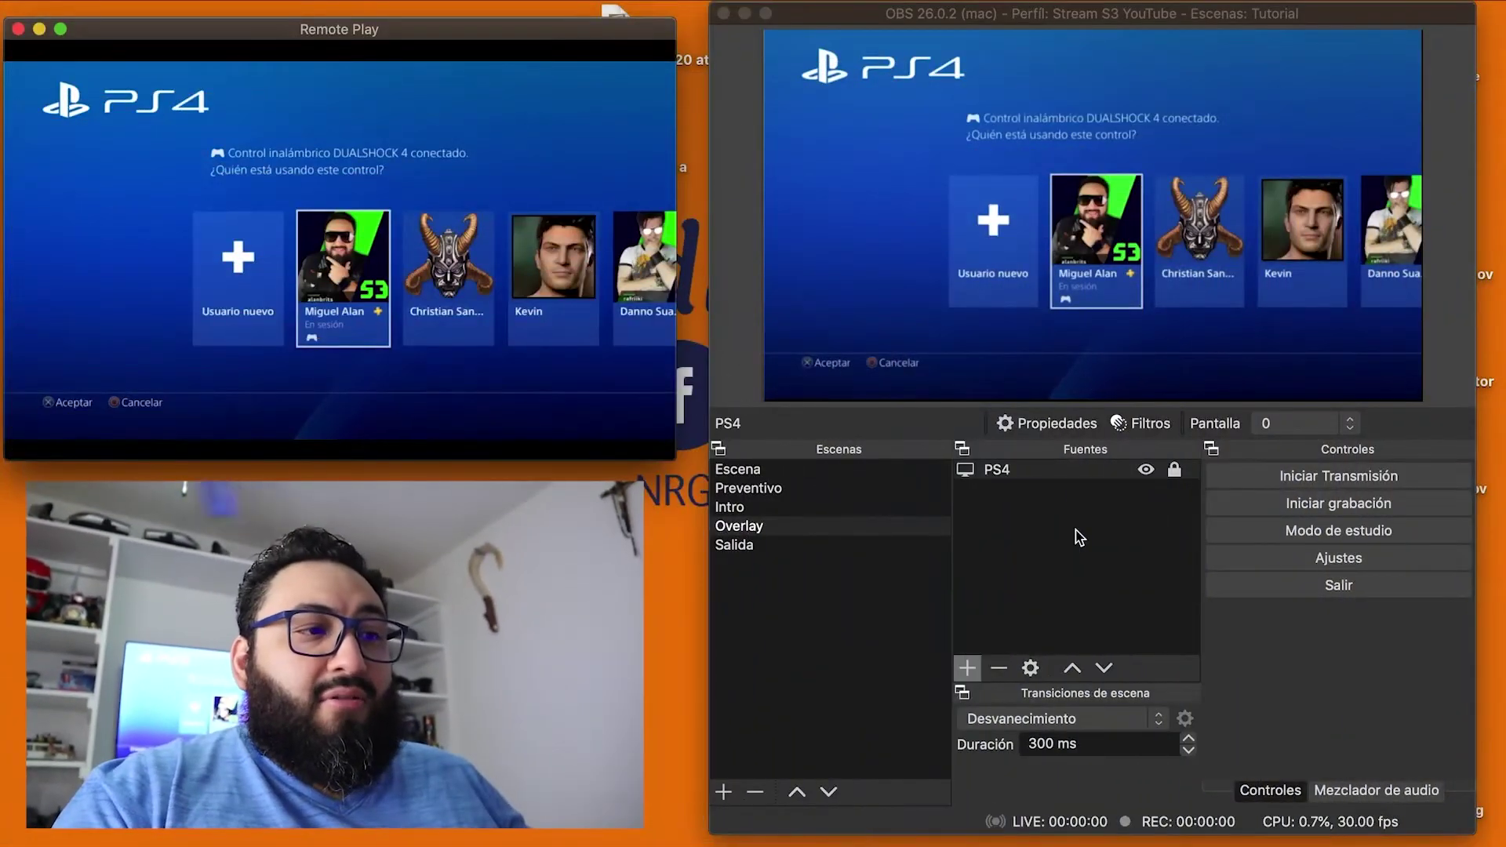
click(1071, 531)
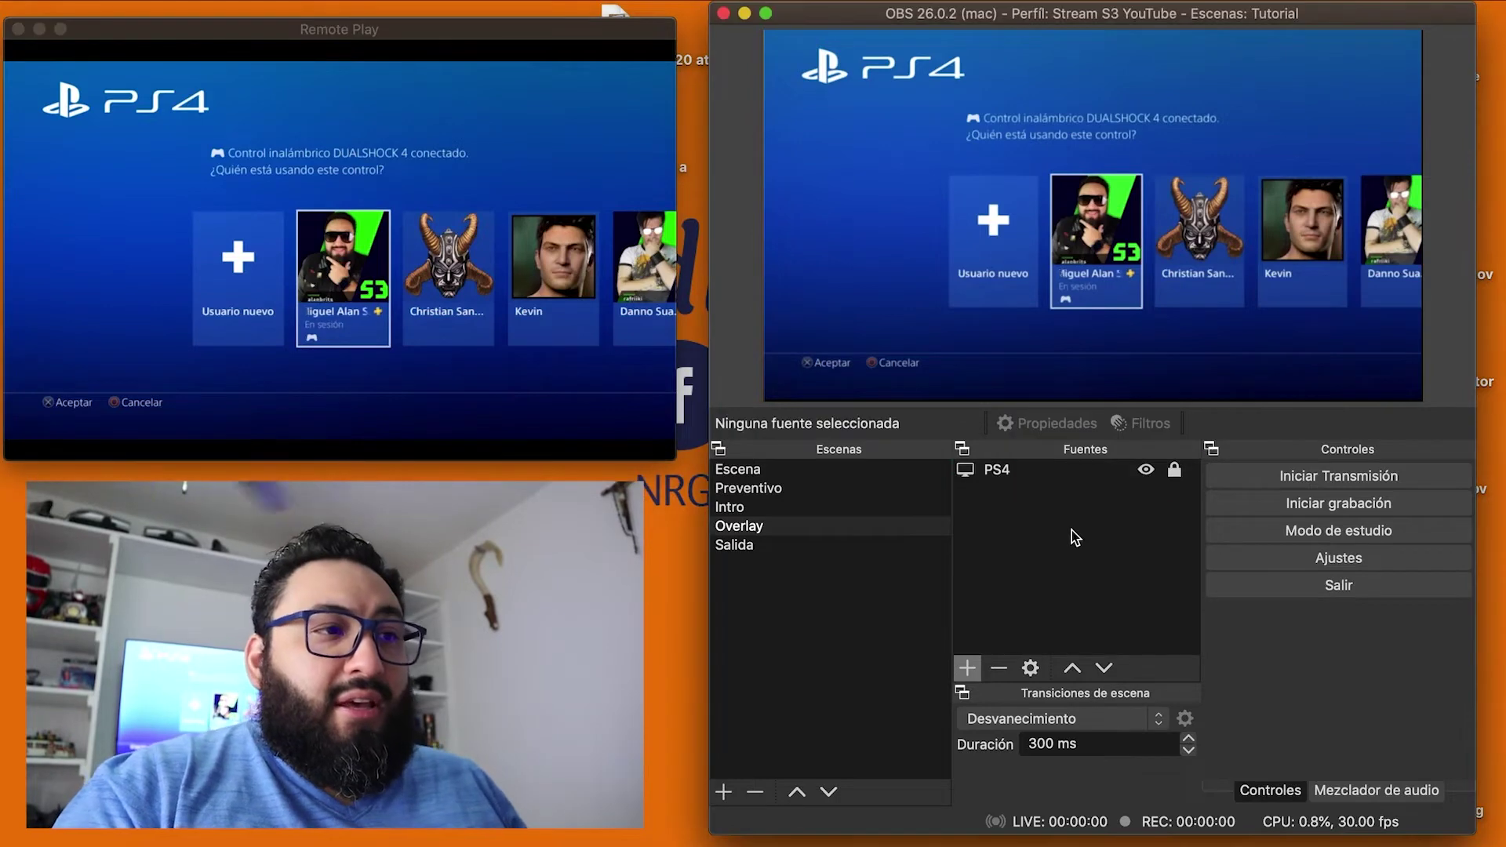
Add a video capture device source named Camara to the Overlay scene, using the FaceTime HD Camera.
click(967, 668)
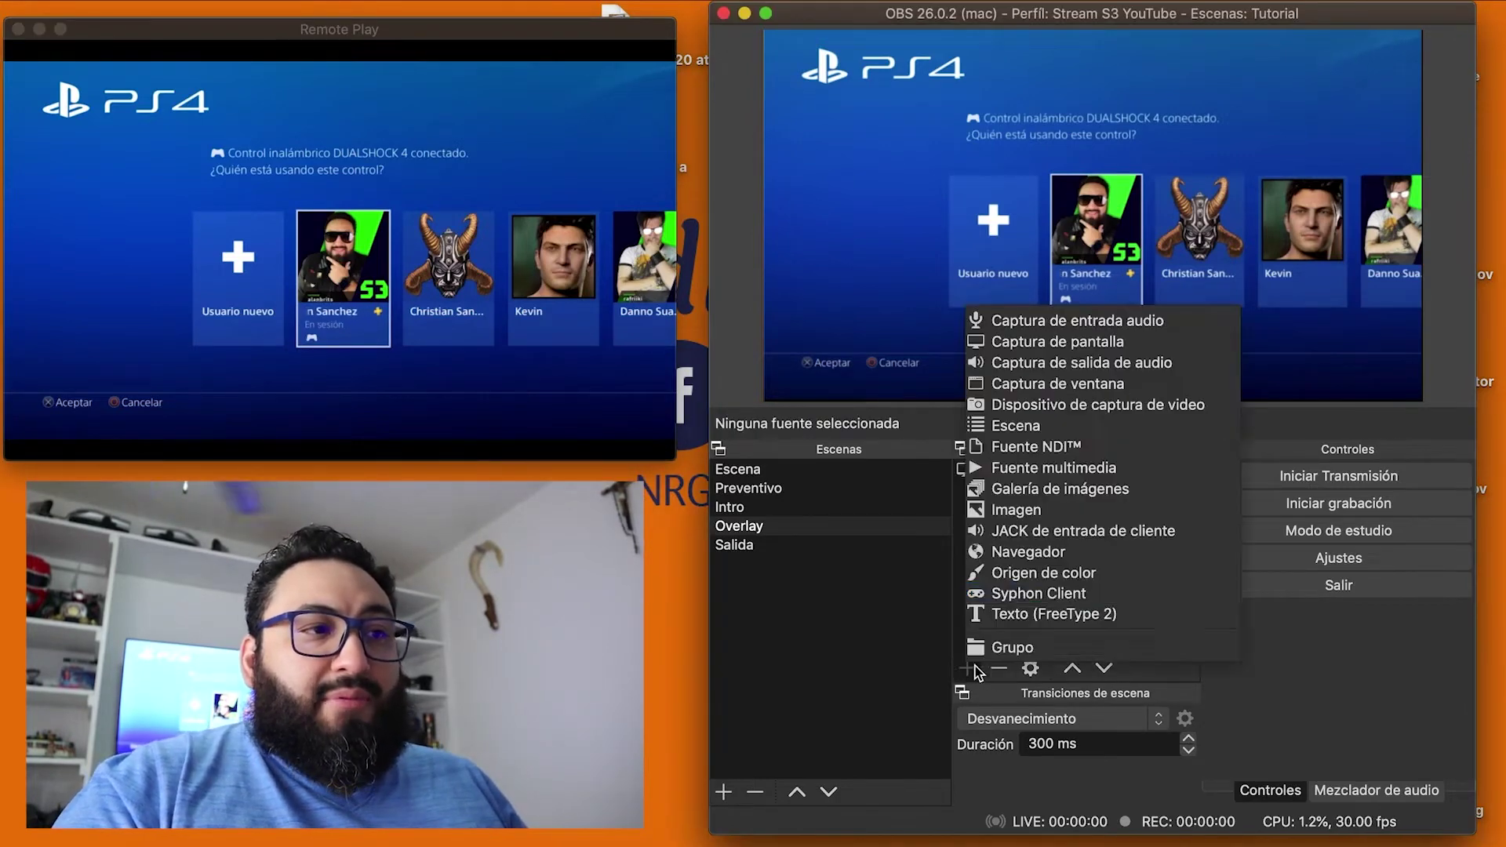
click(1124, 407)
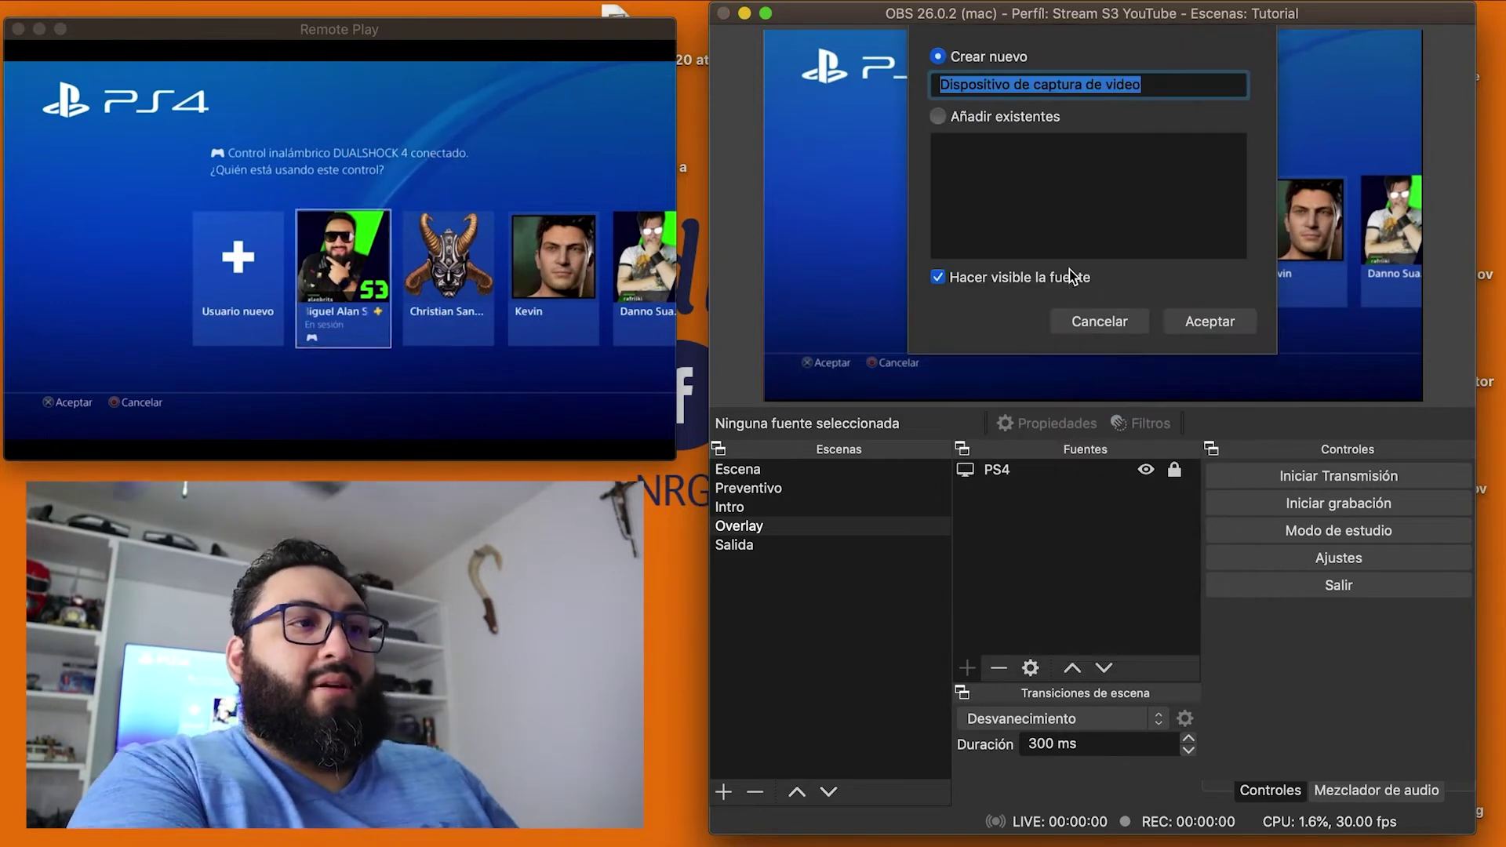
key(Return)
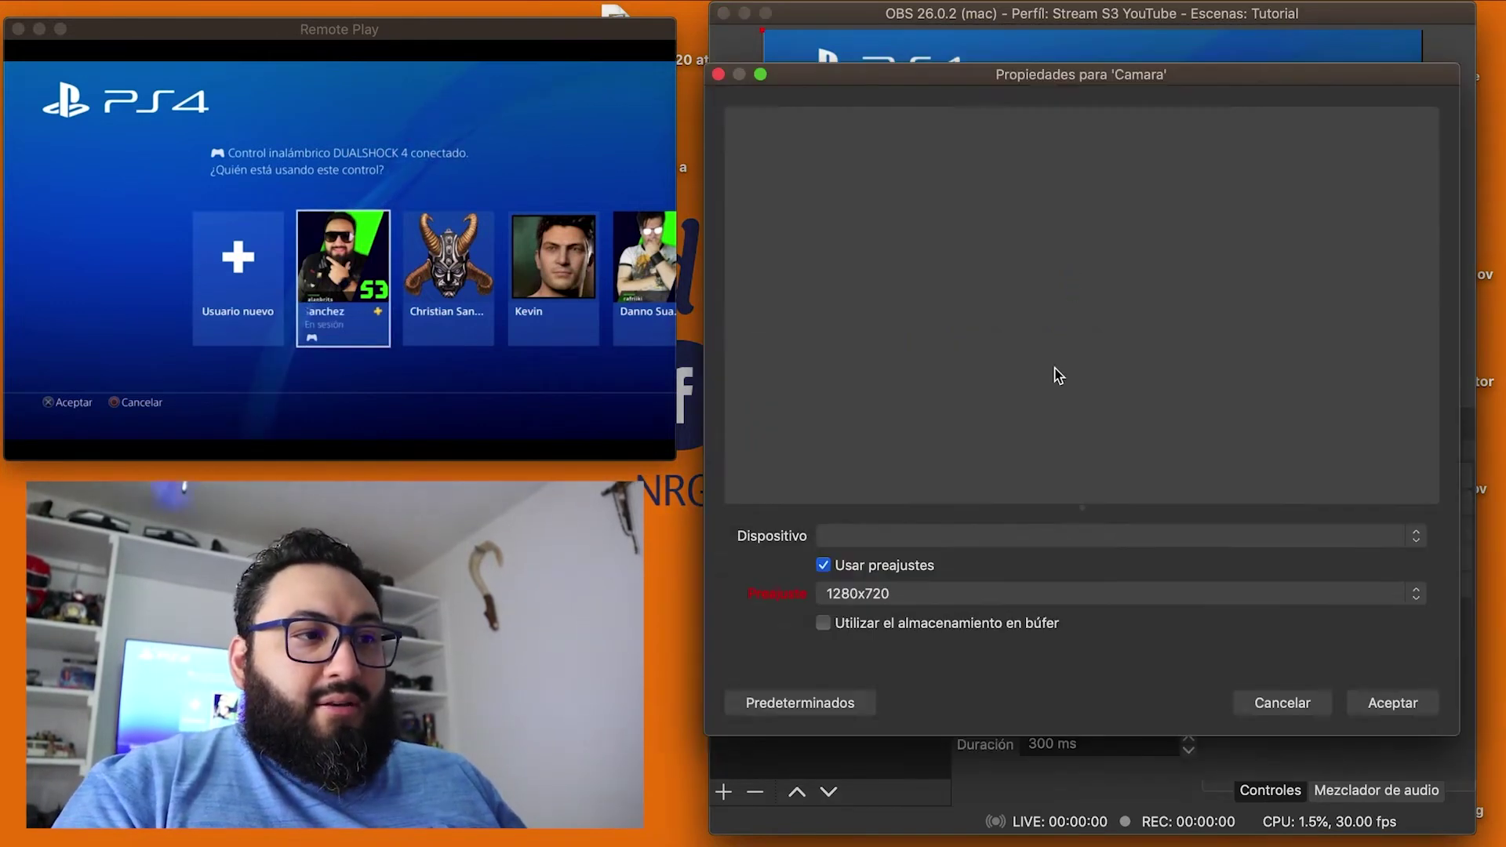
click(1416, 535)
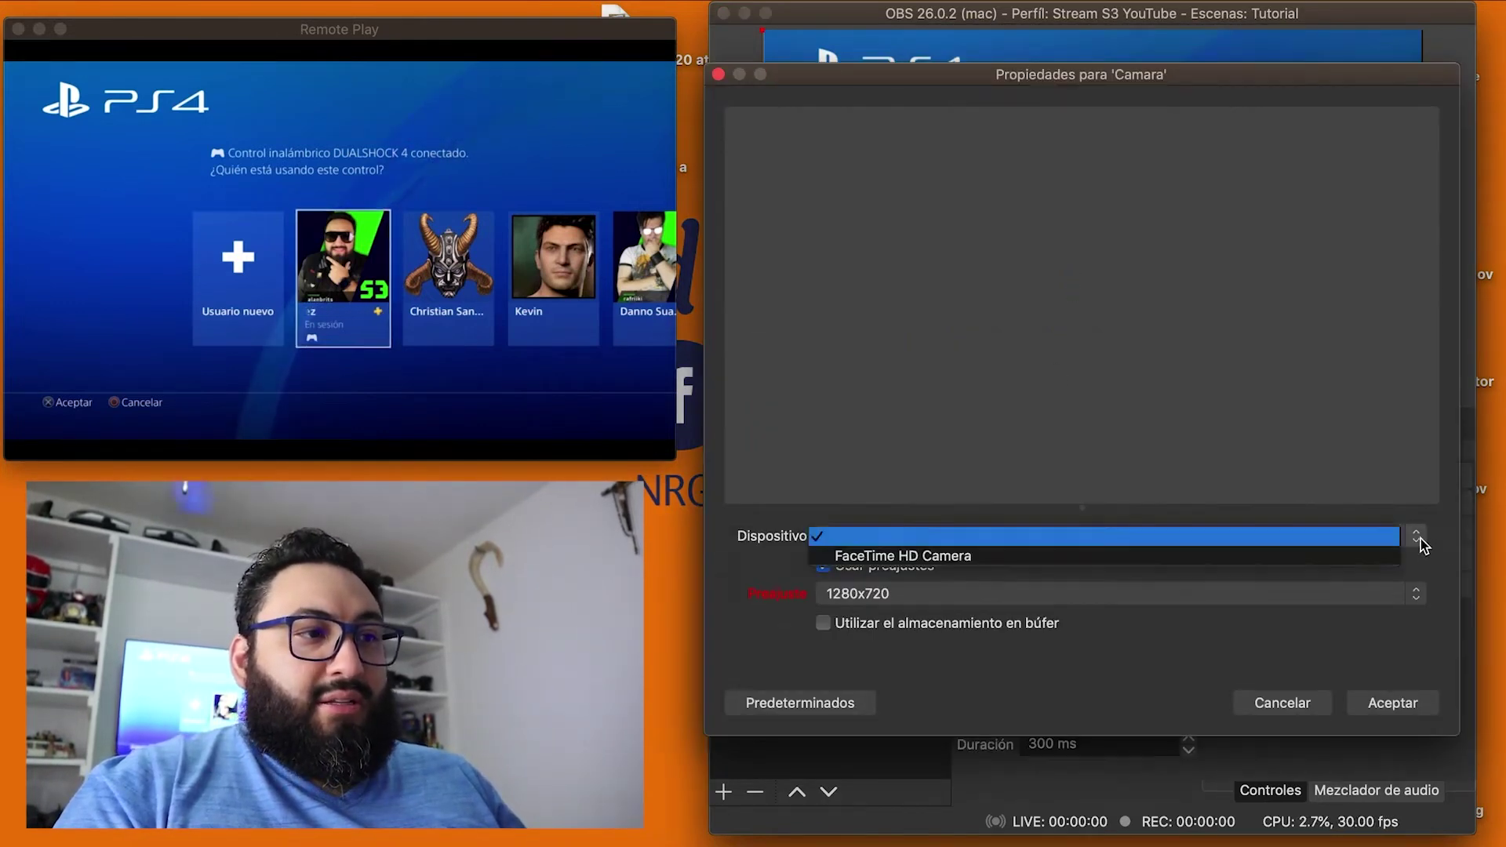
click(1099, 555)
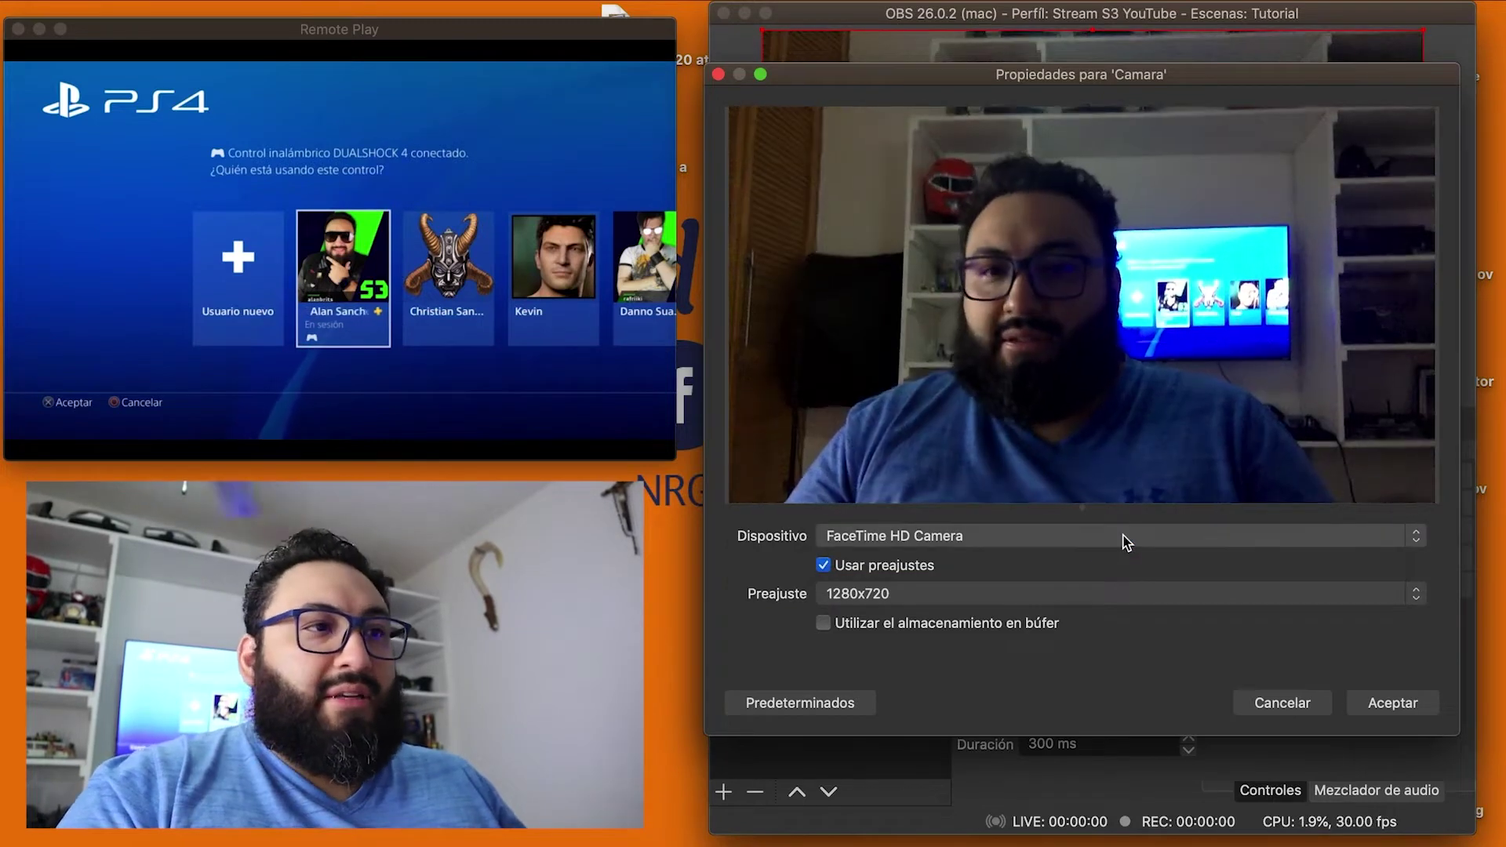
click(1390, 704)
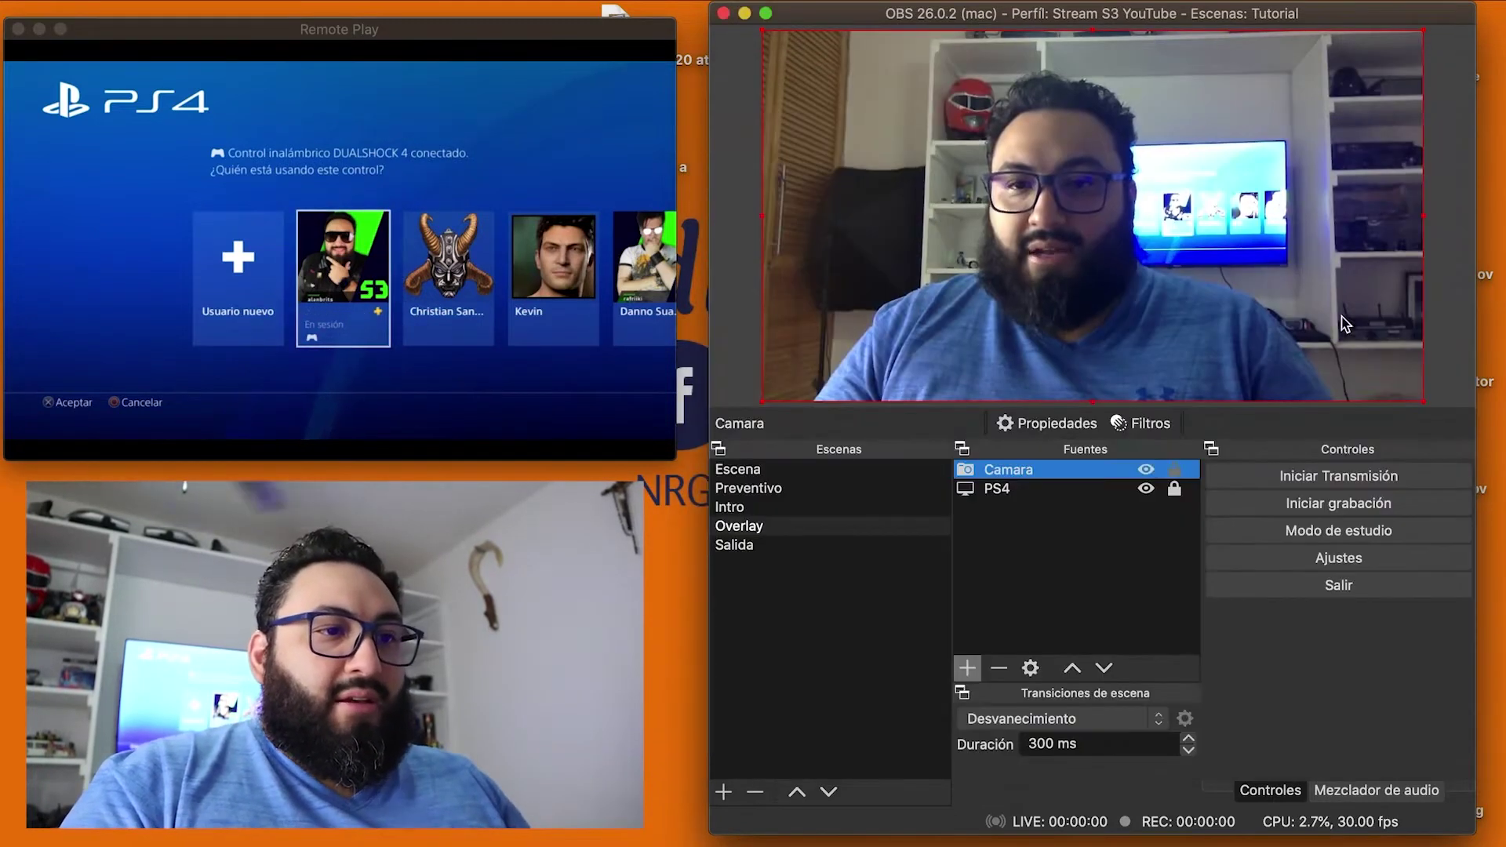
Shrink the Camara source to about a quarter of the canvas width and place it in the canvas's upper-right corner.
drag(1433, 405, 821, 123)
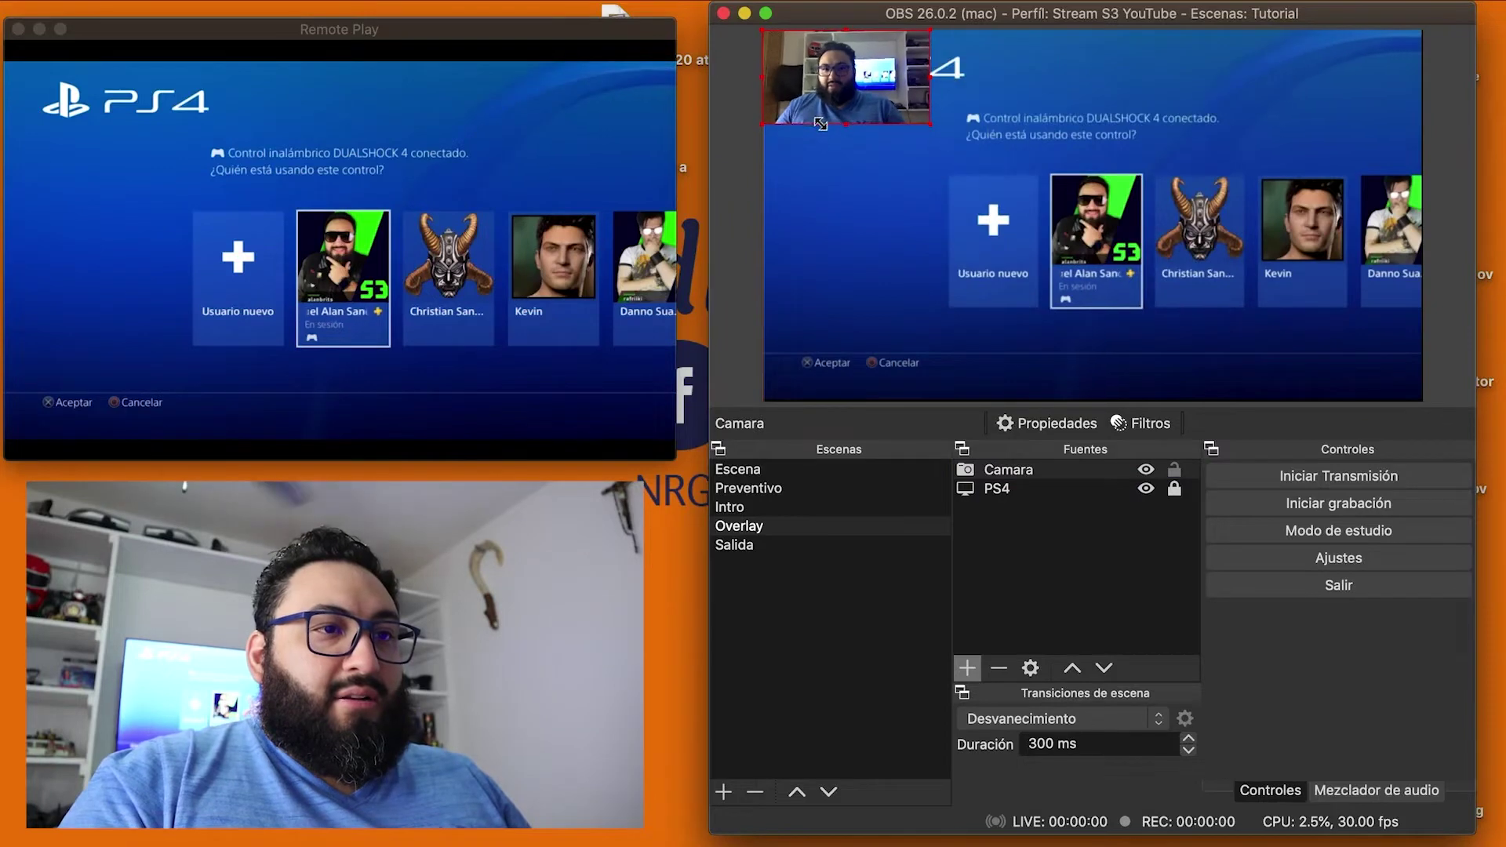
drag(820, 70, 1335, 80)
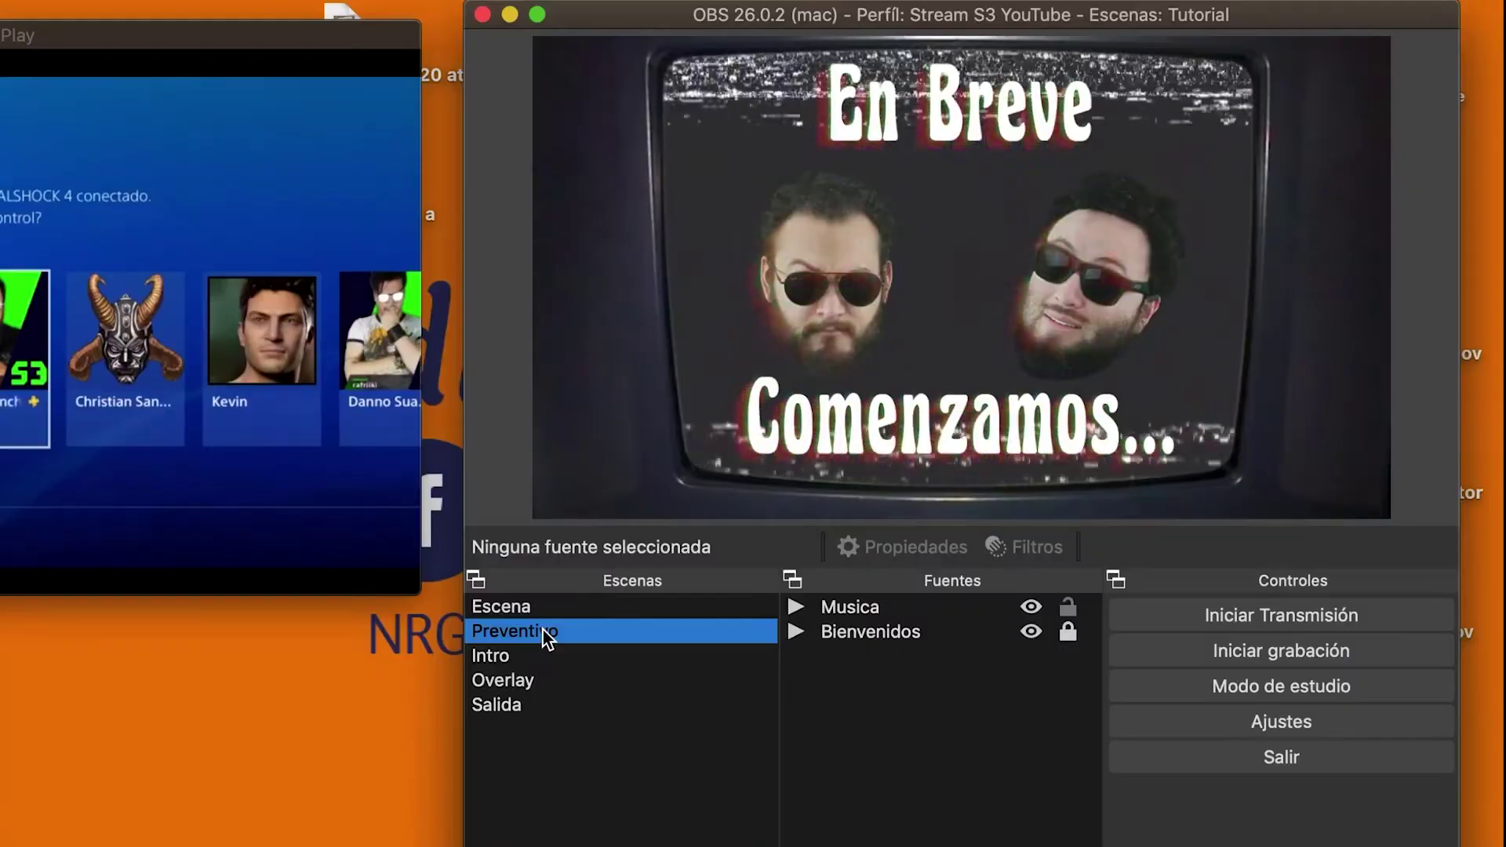
Show the Overlay scene with its controls and reconnect Remote Play to the PS4-269 console.
click(536, 682)
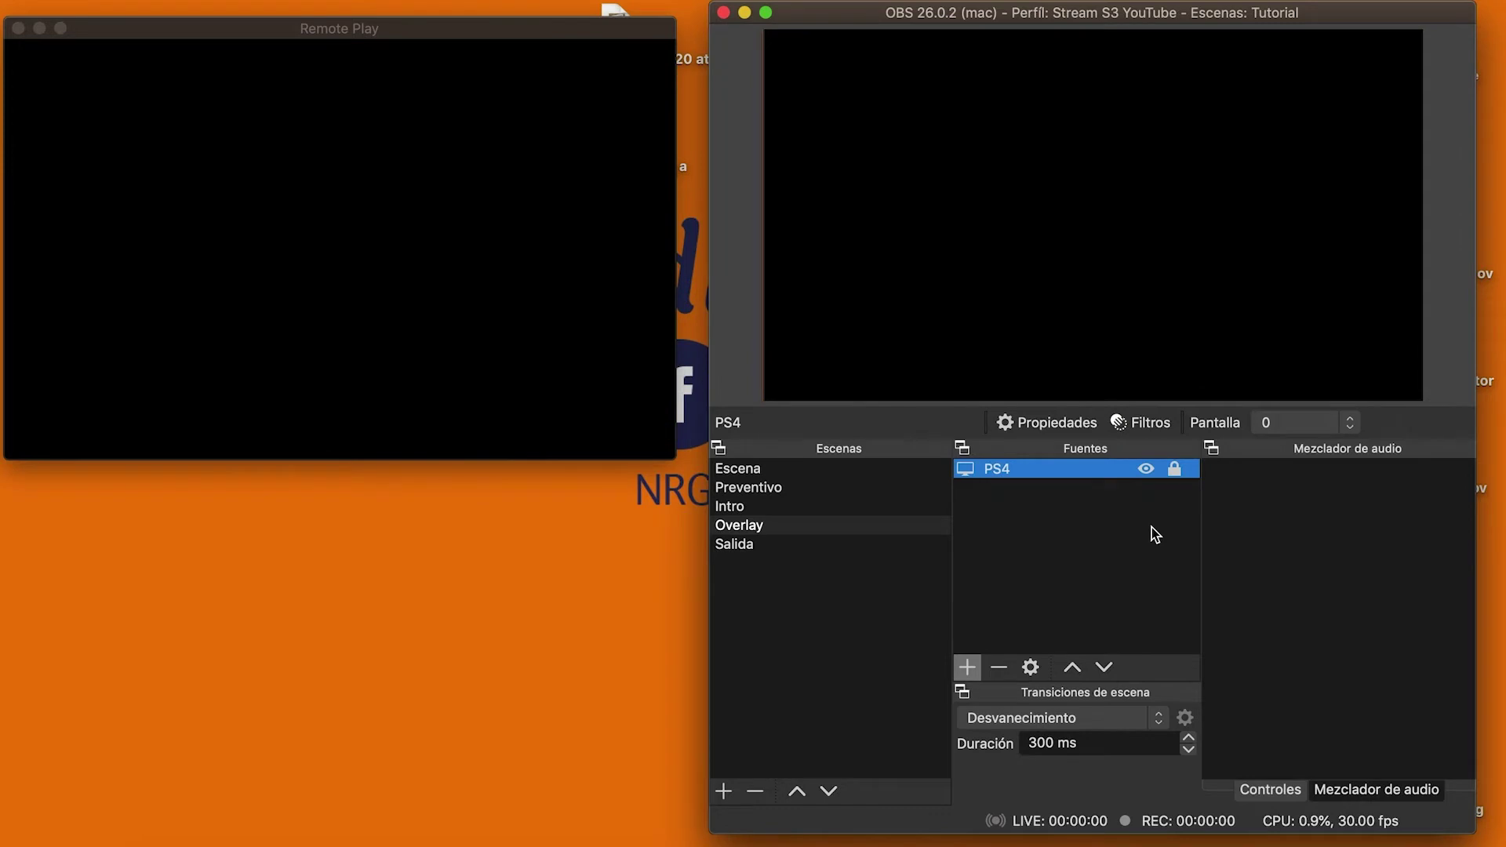
click(1278, 792)
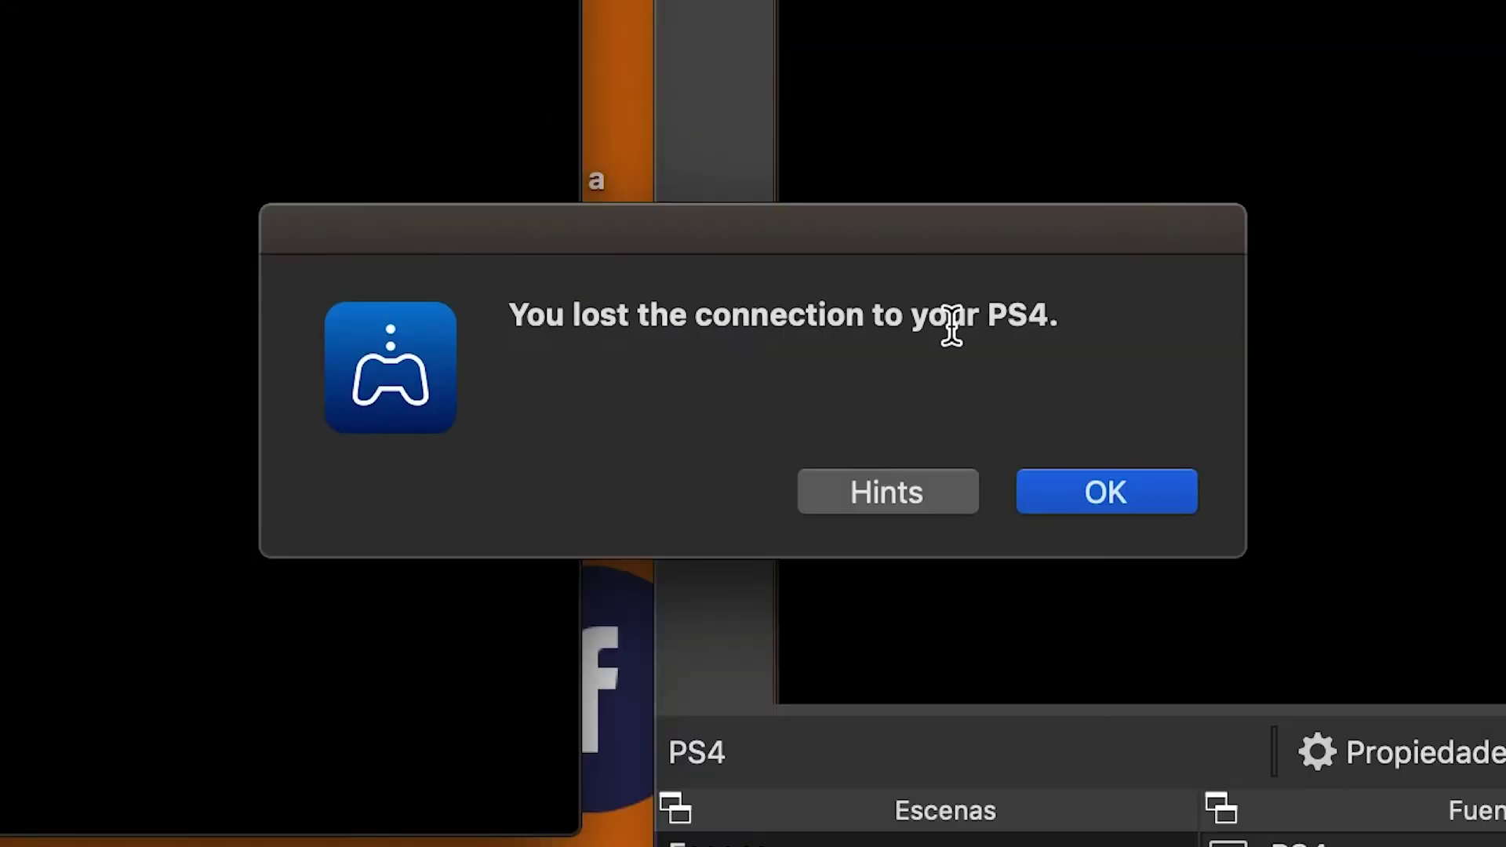
click(1070, 488)
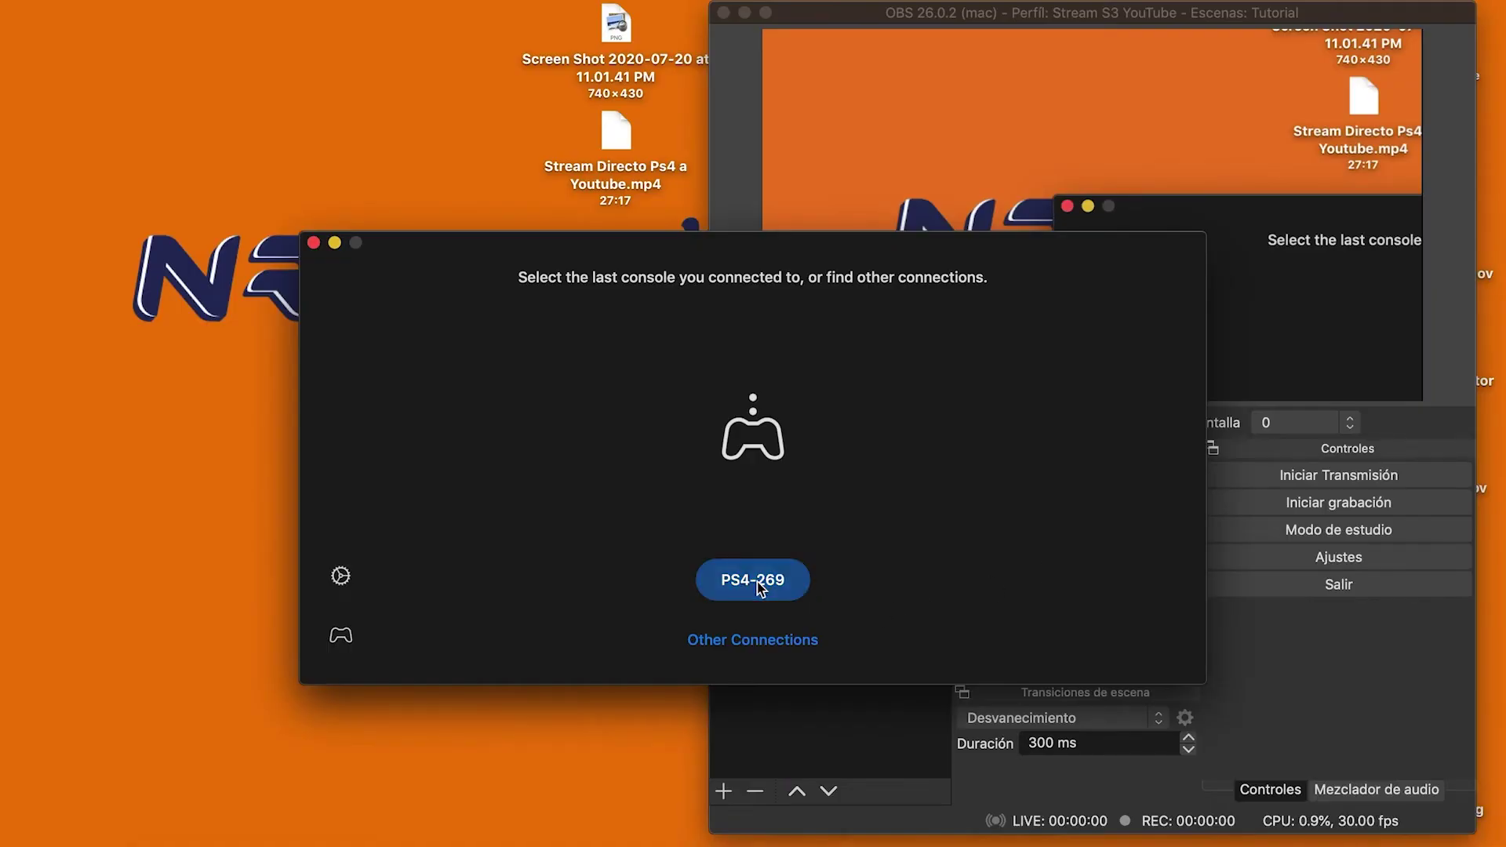
click(758, 584)
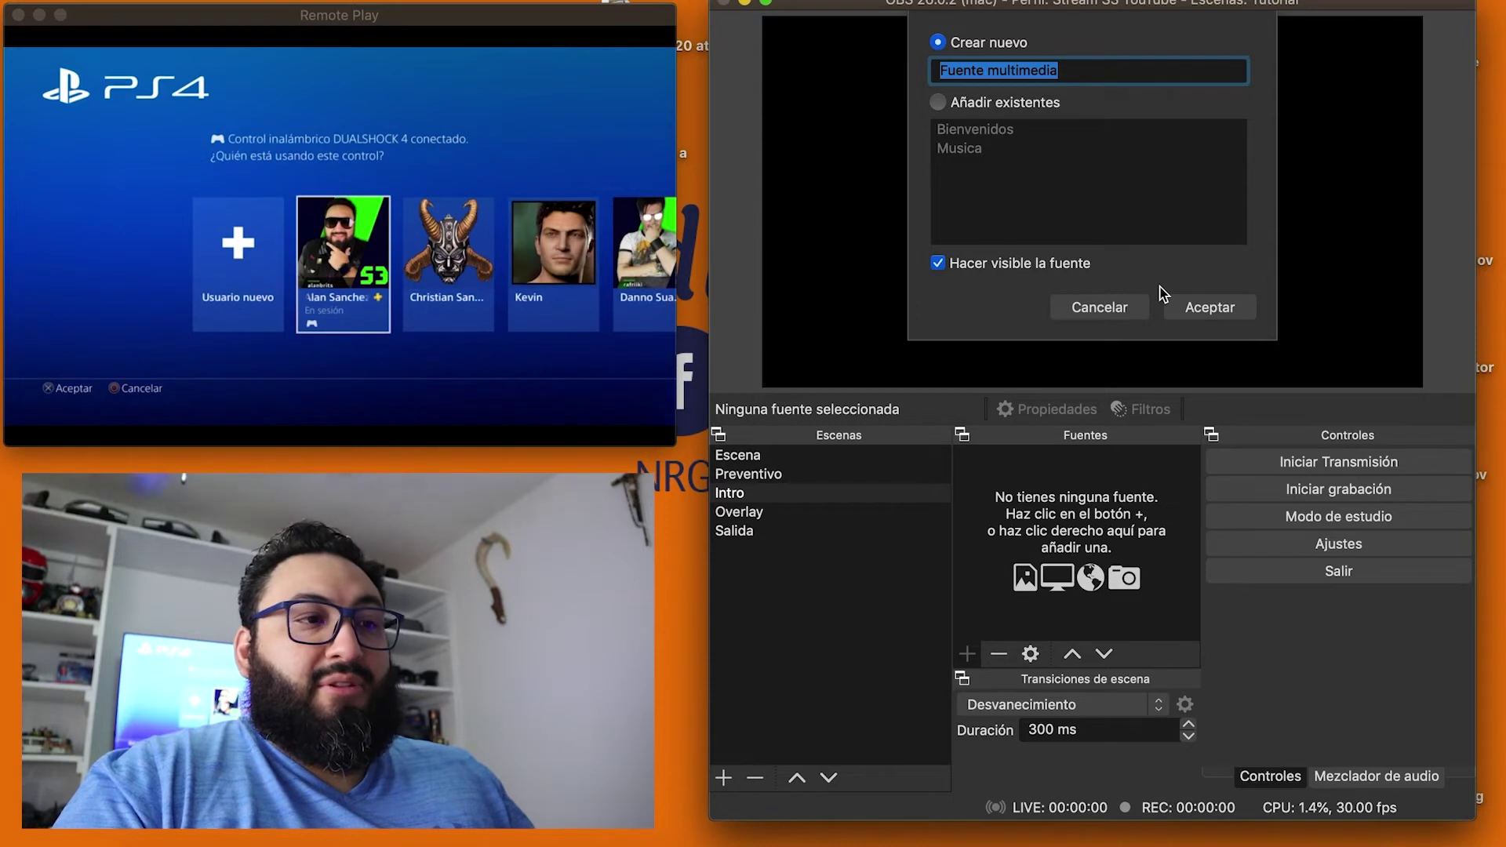
Create the Intro scene's media source as Cortinilla, loading Intro Carrra De Botargas 2020.mp4 from the Assets FB Live/Cortinillas folder in Documents.
text(Cortinilla)
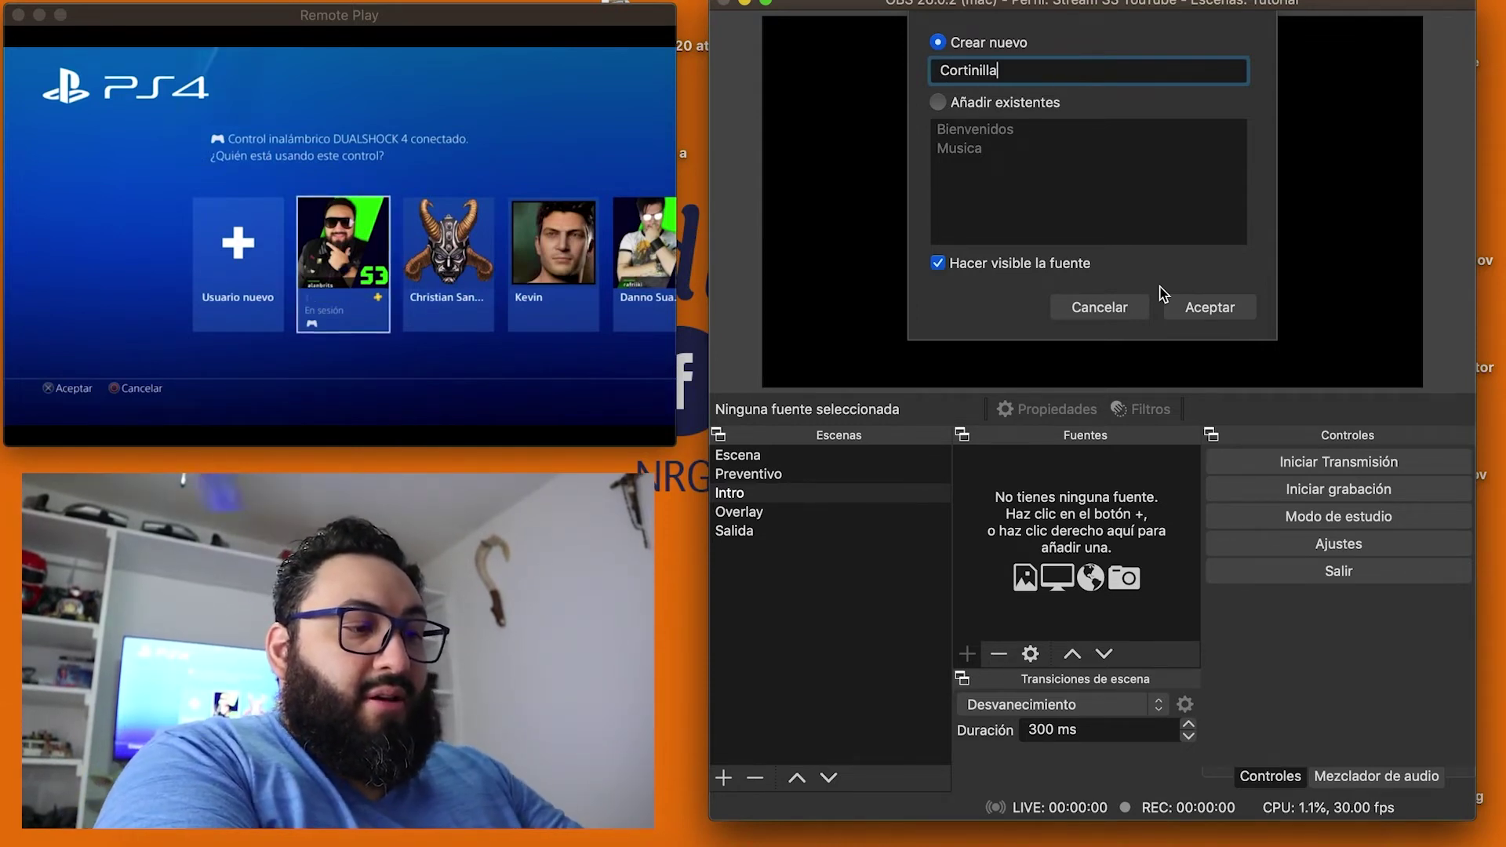
key(Return)
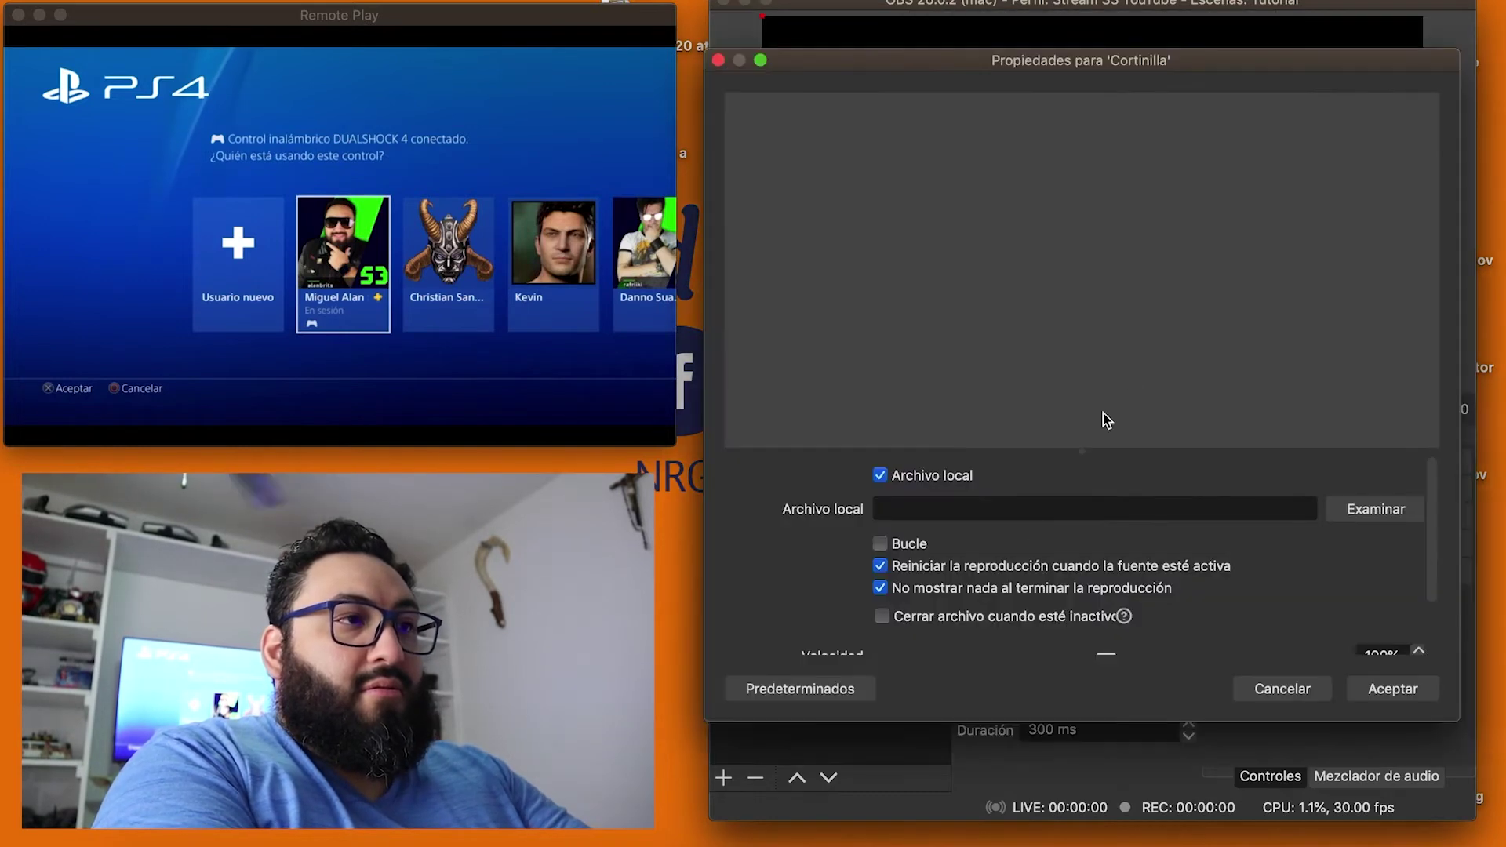
click(1386, 510)
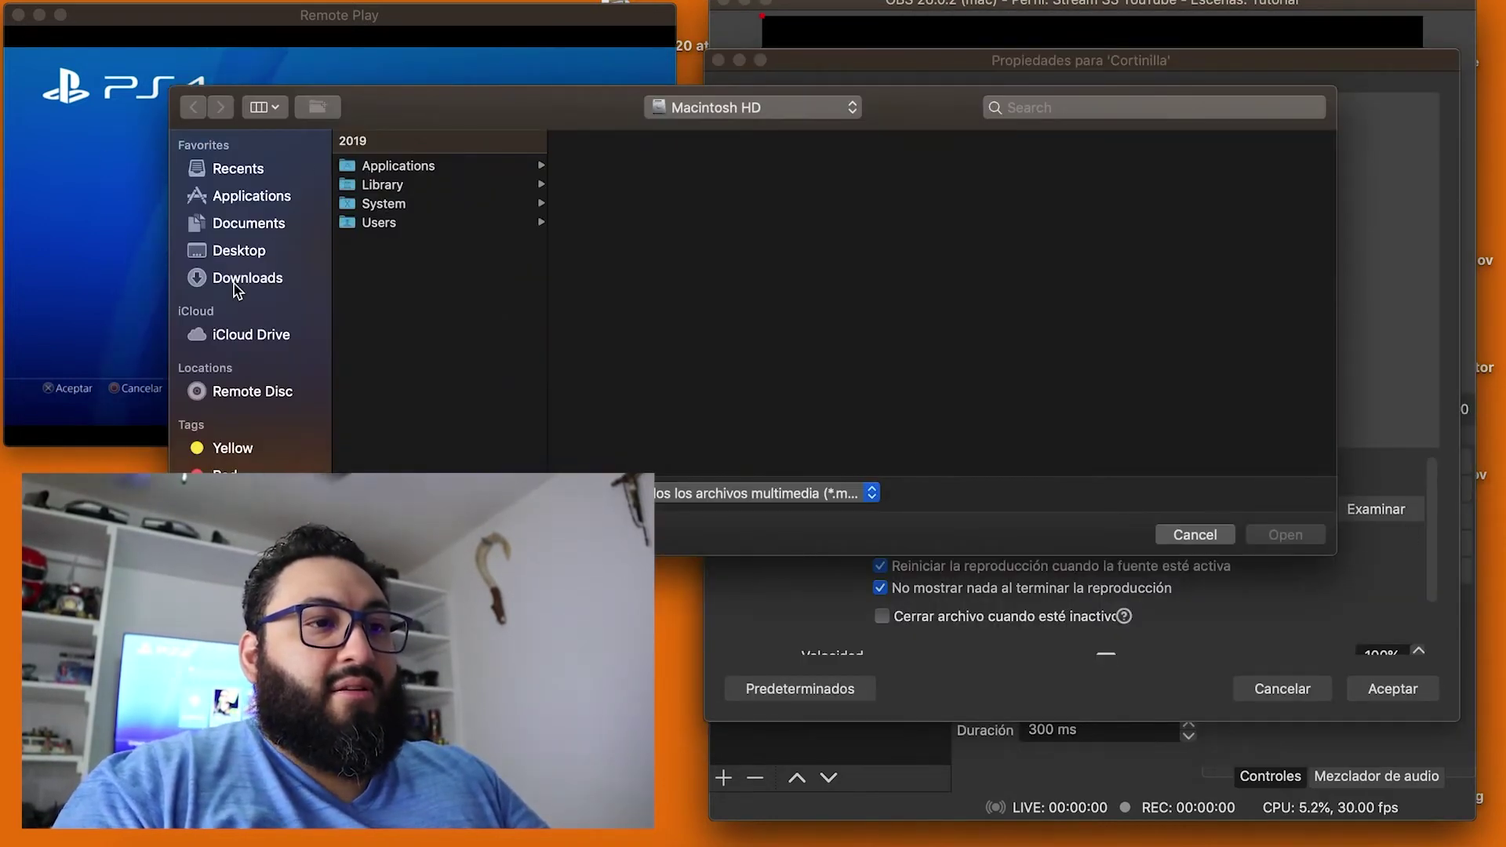
click(242, 251)
click(249, 223)
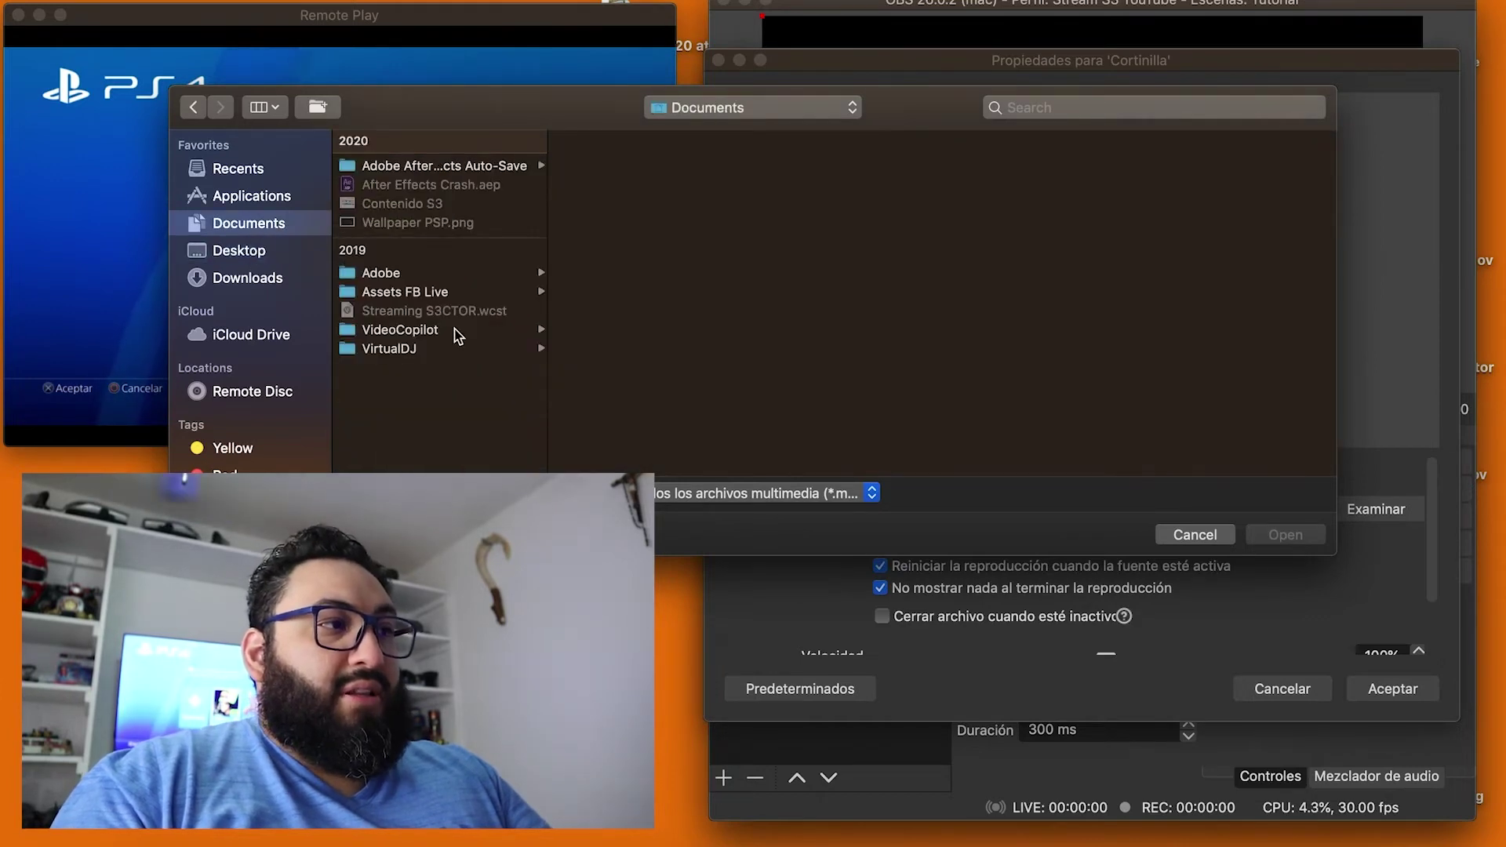
click(459, 294)
scroll(667, 338, down, 5)
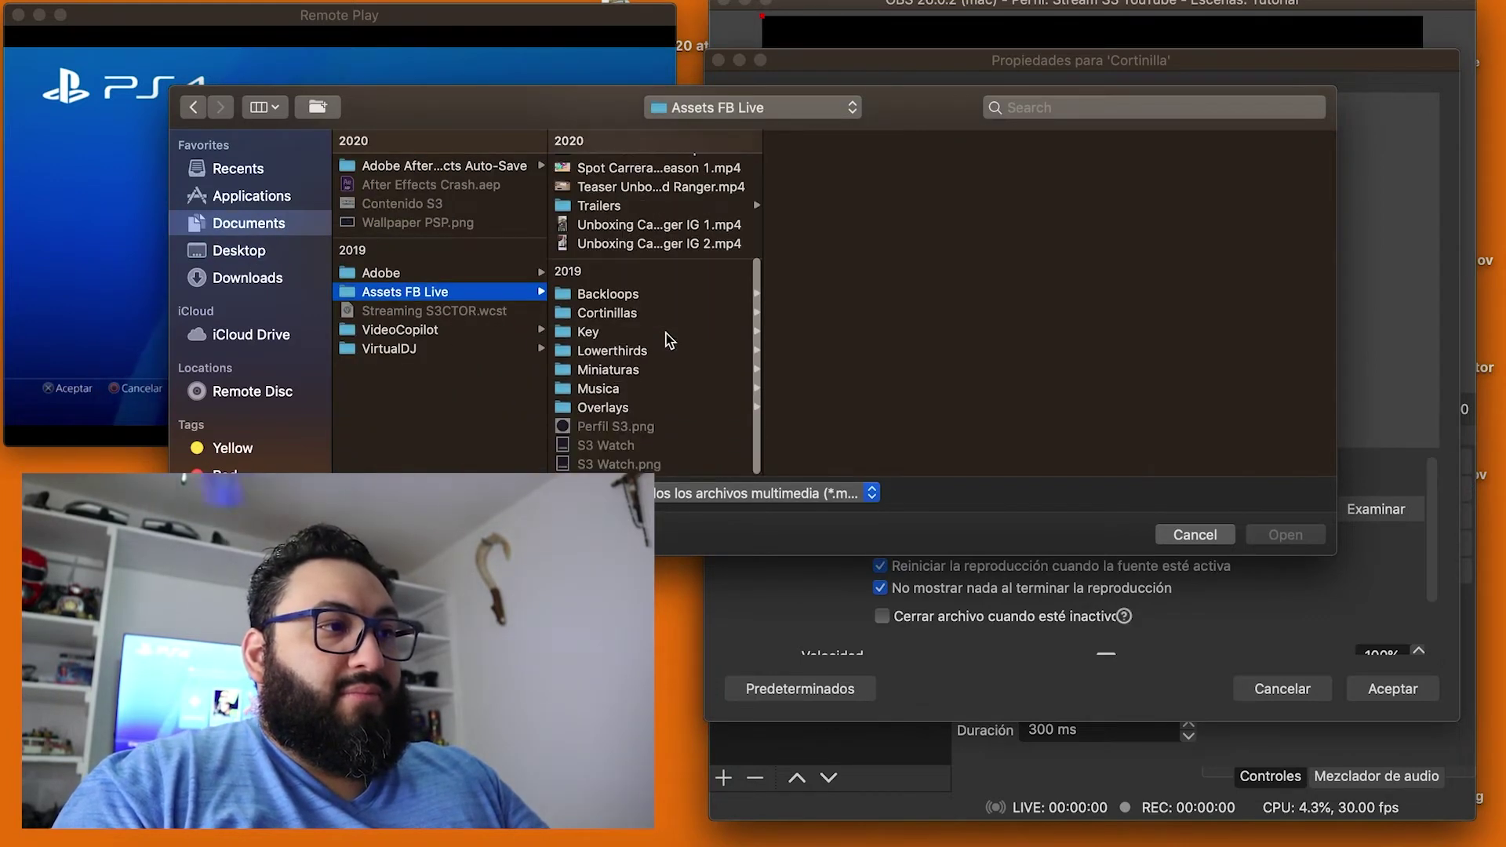
click(675, 316)
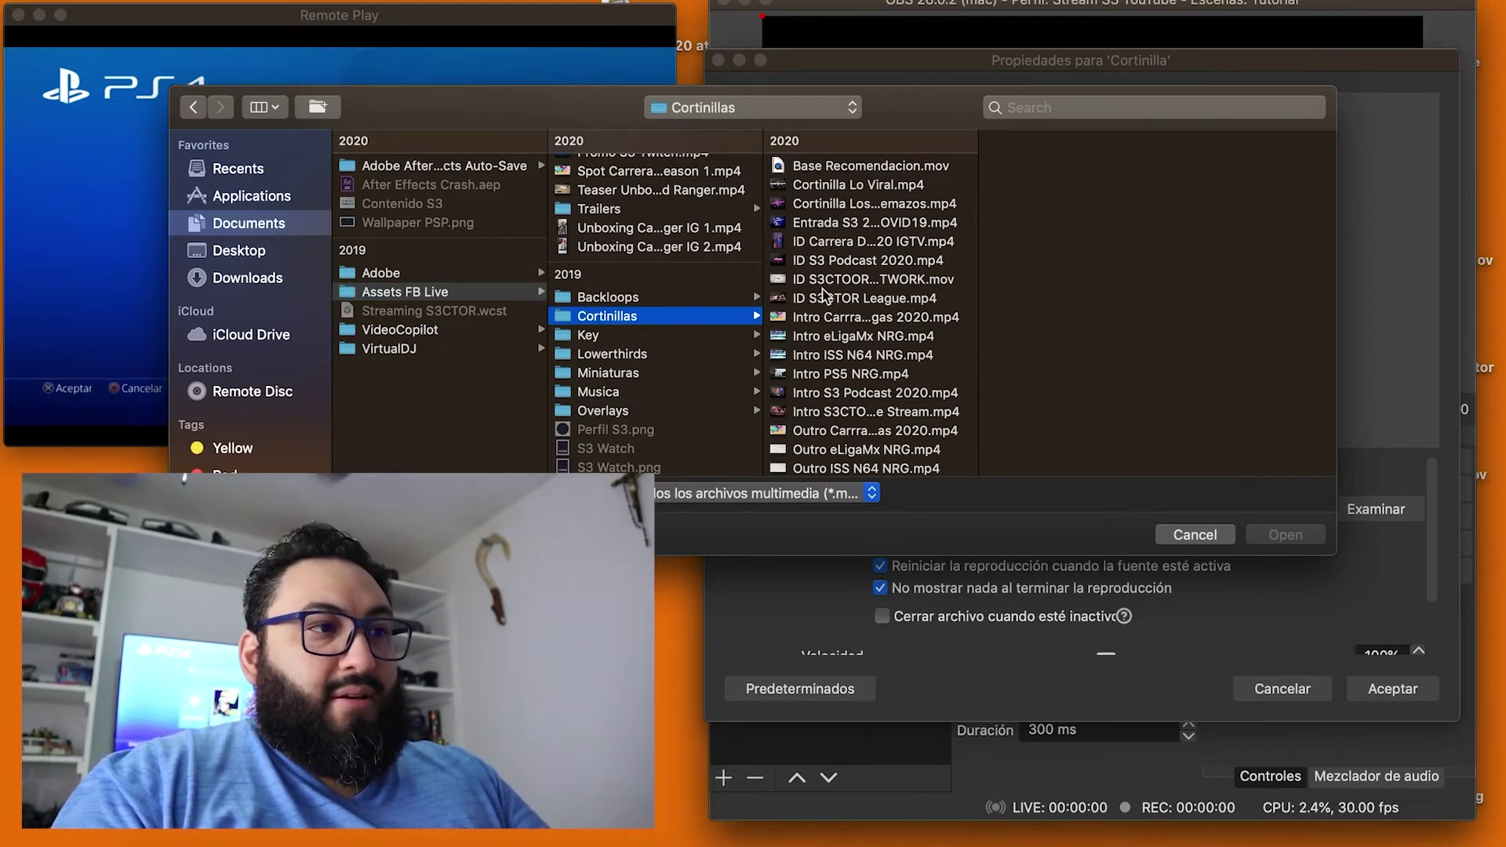
double_click(816, 317)
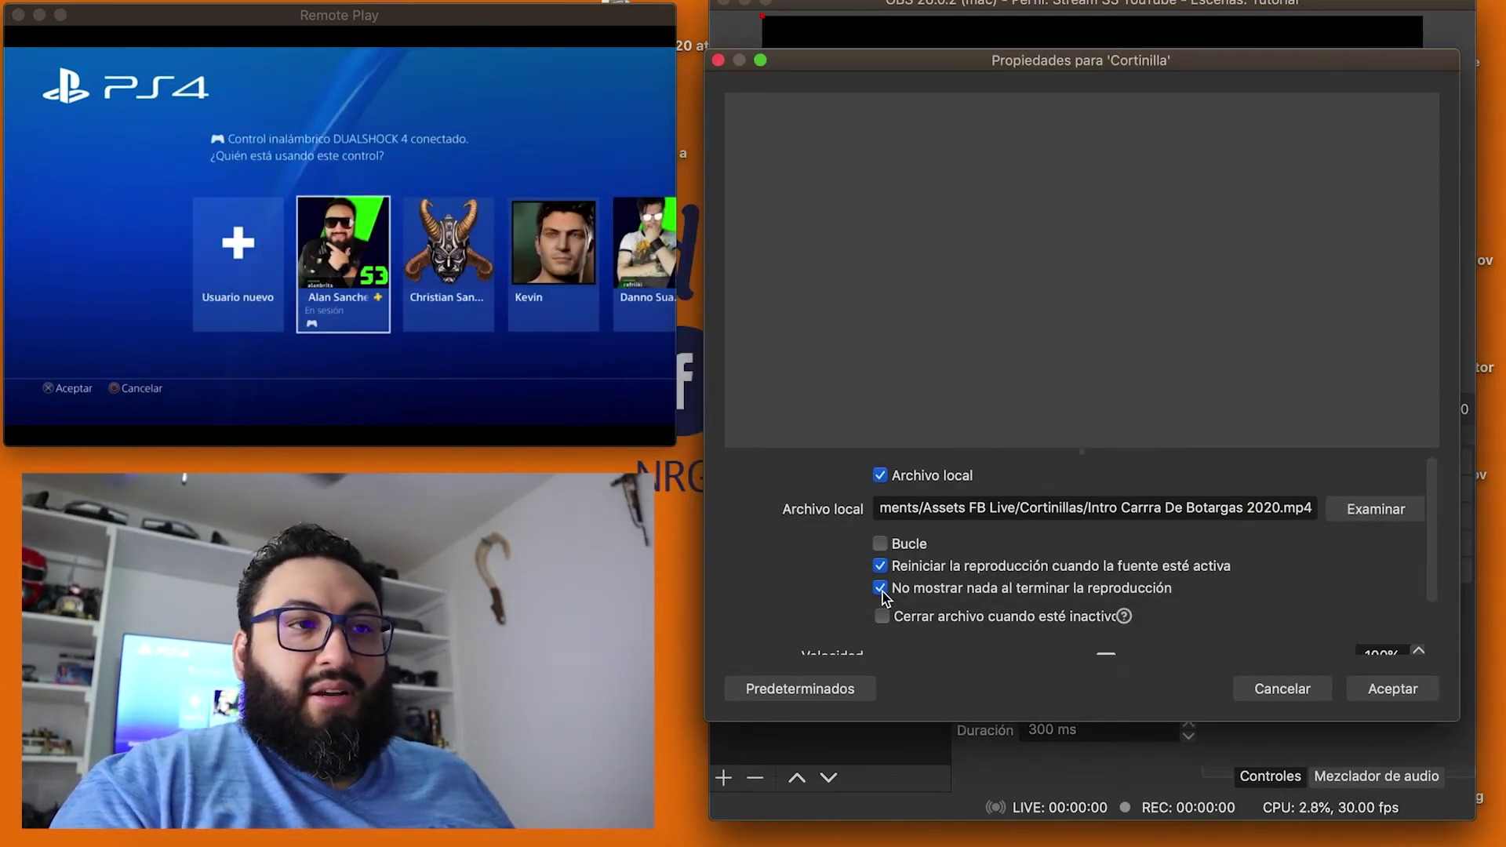
click(1281, 690)
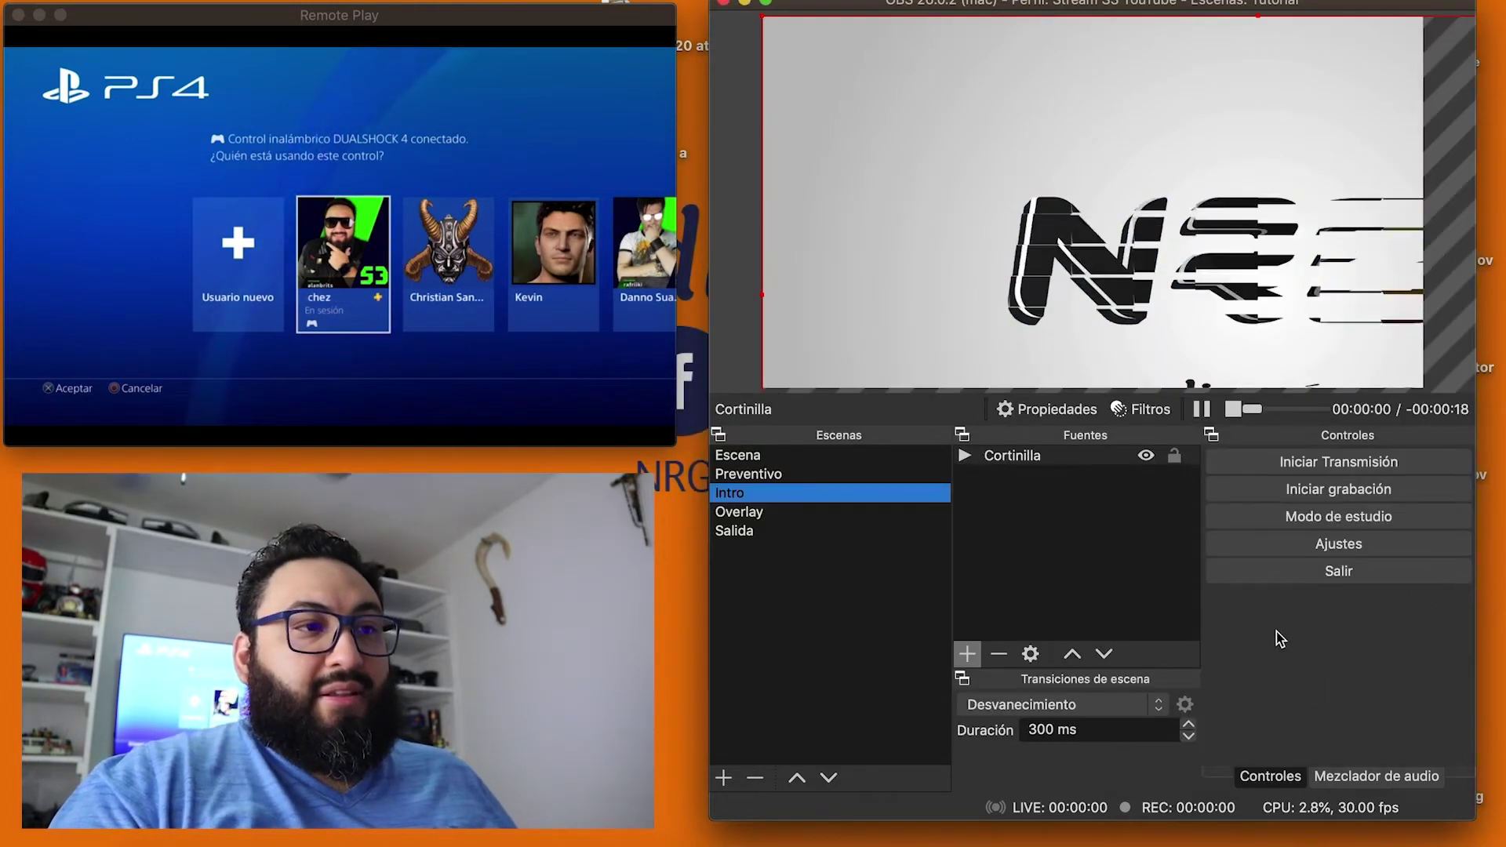
Stretch the Cortinilla source to the screen and deselect it.
right_click(1004, 461)
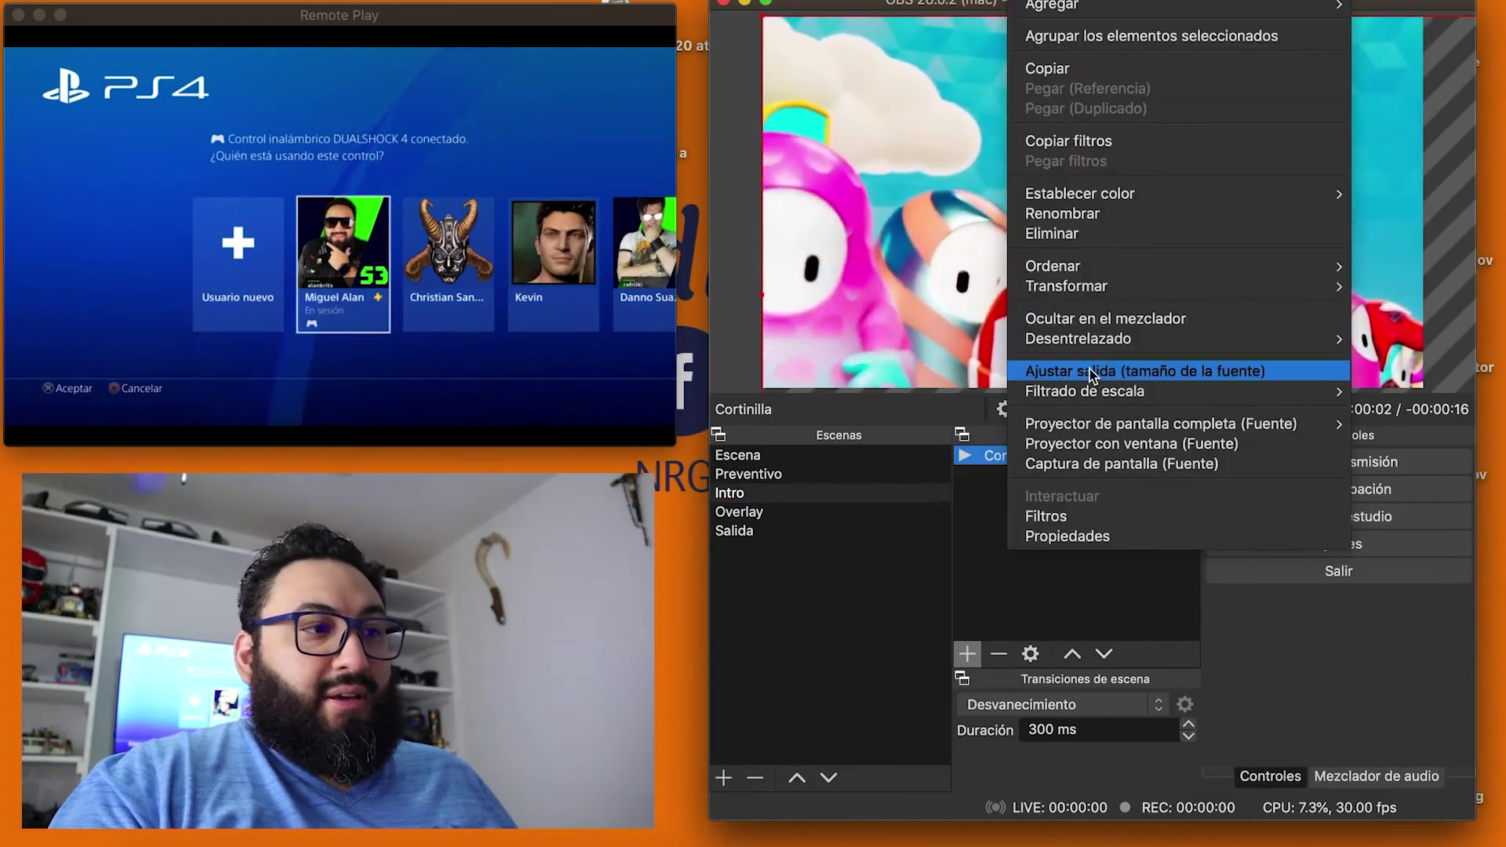
mouse_move(1063, 287)
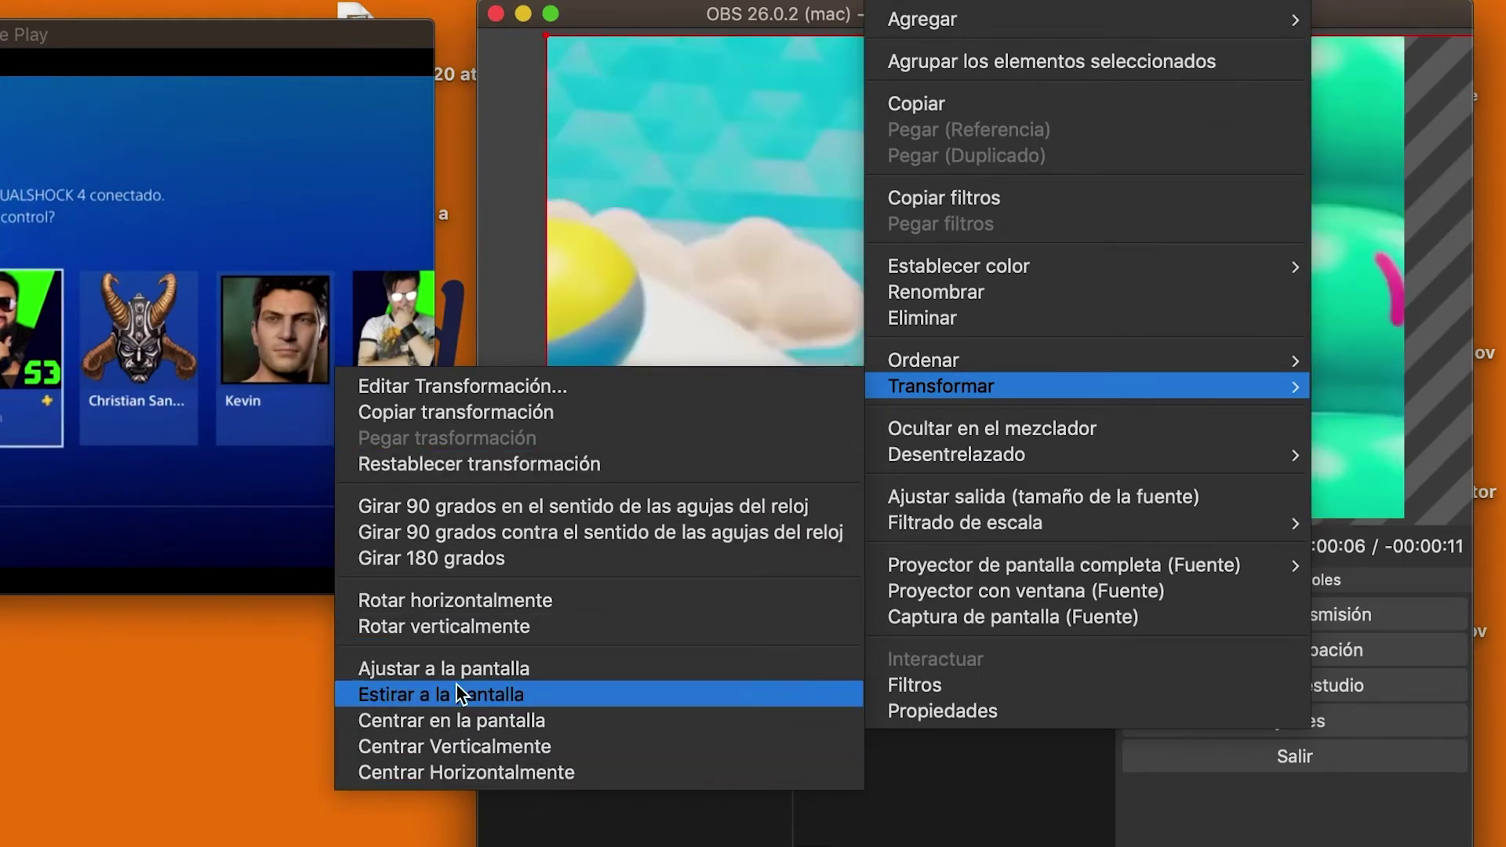
click(457, 694)
click(1004, 703)
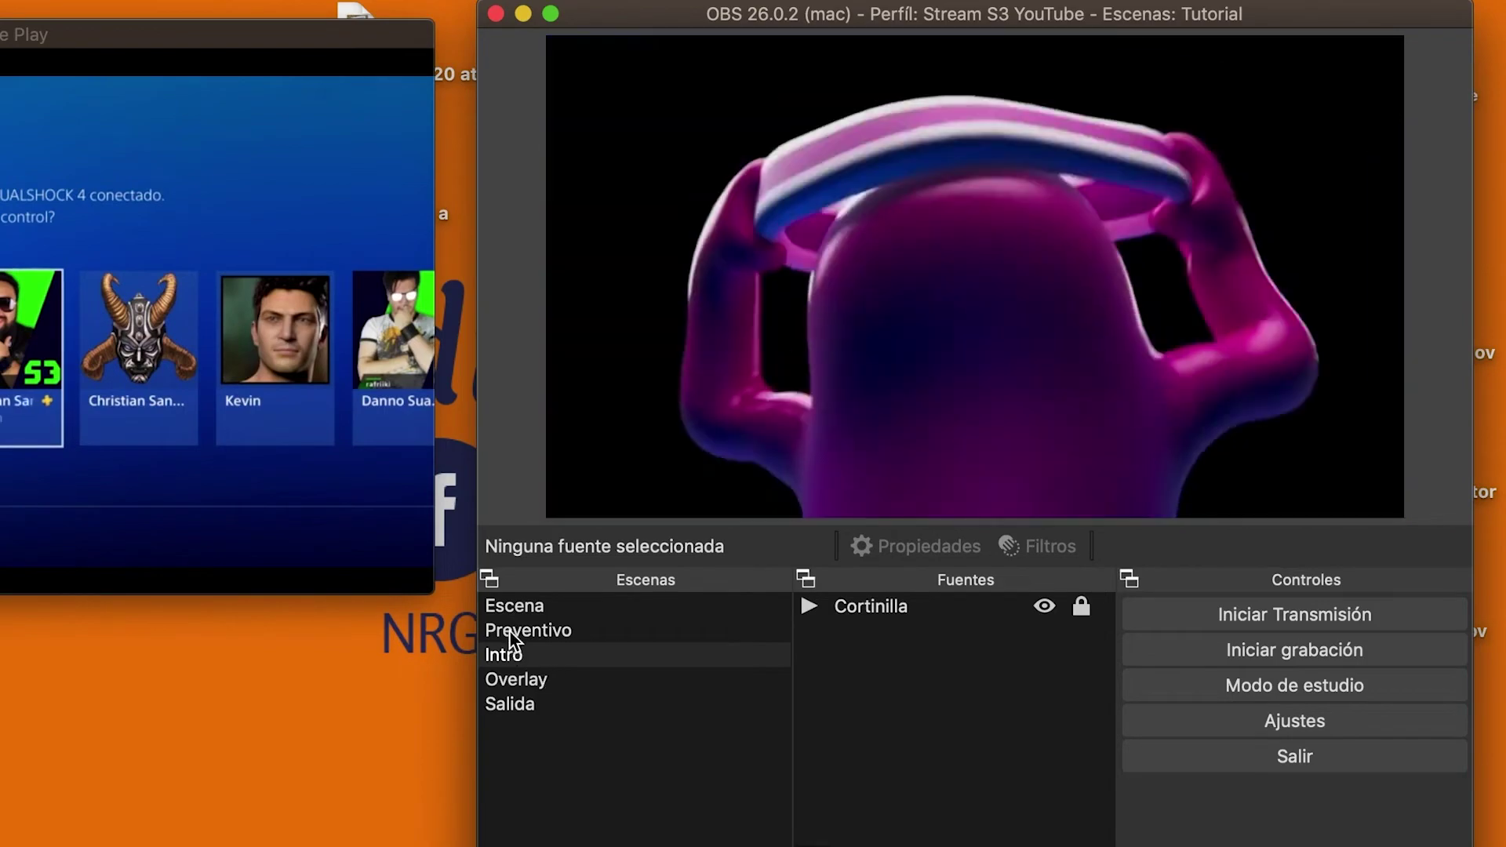
Switch the active scene from Preventivo through Intro to Overlay.
click(512, 629)
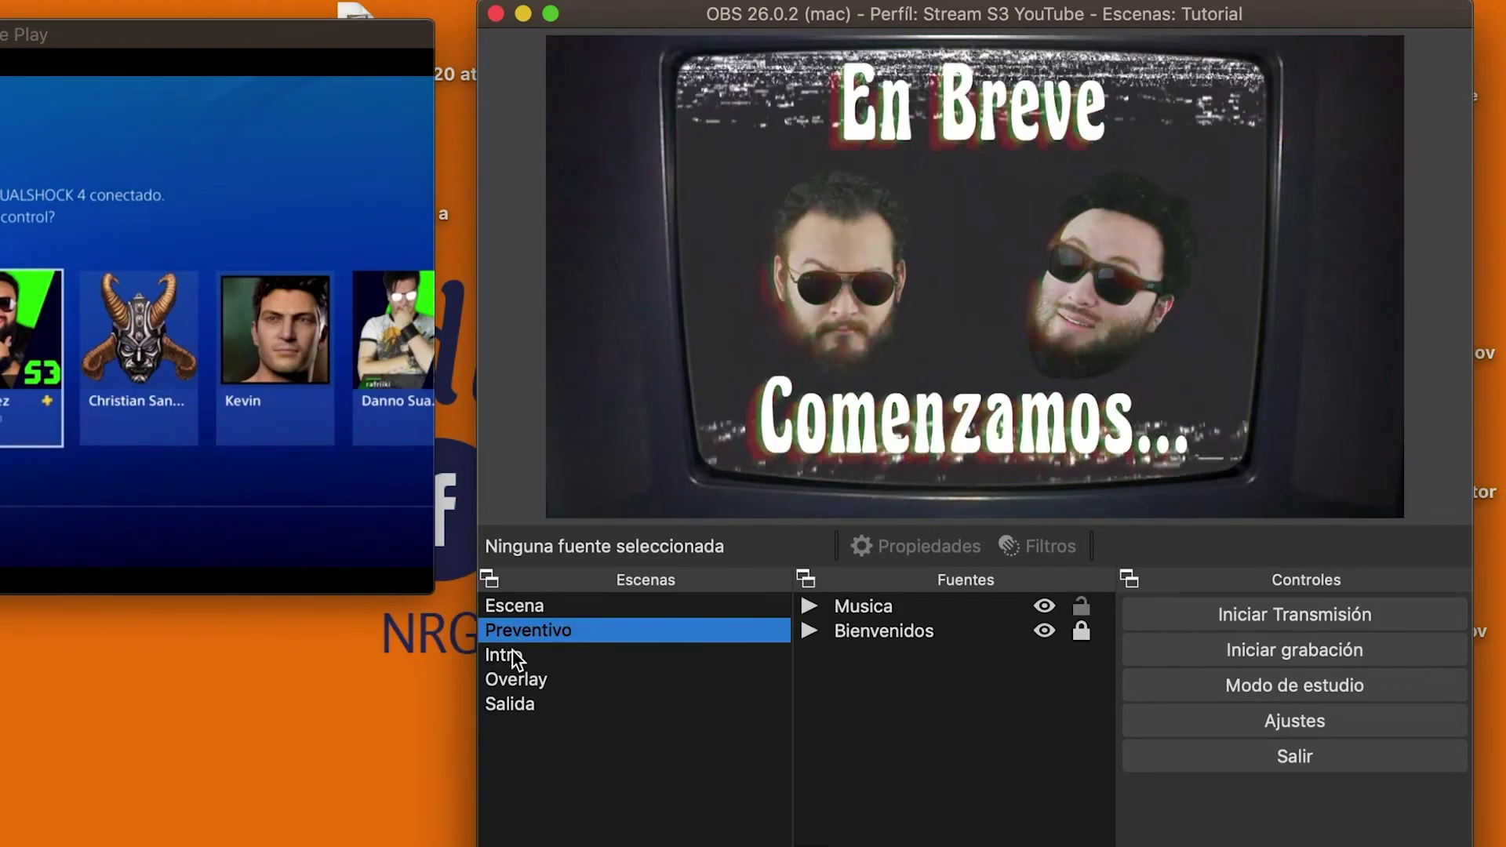
click(515, 654)
click(512, 679)
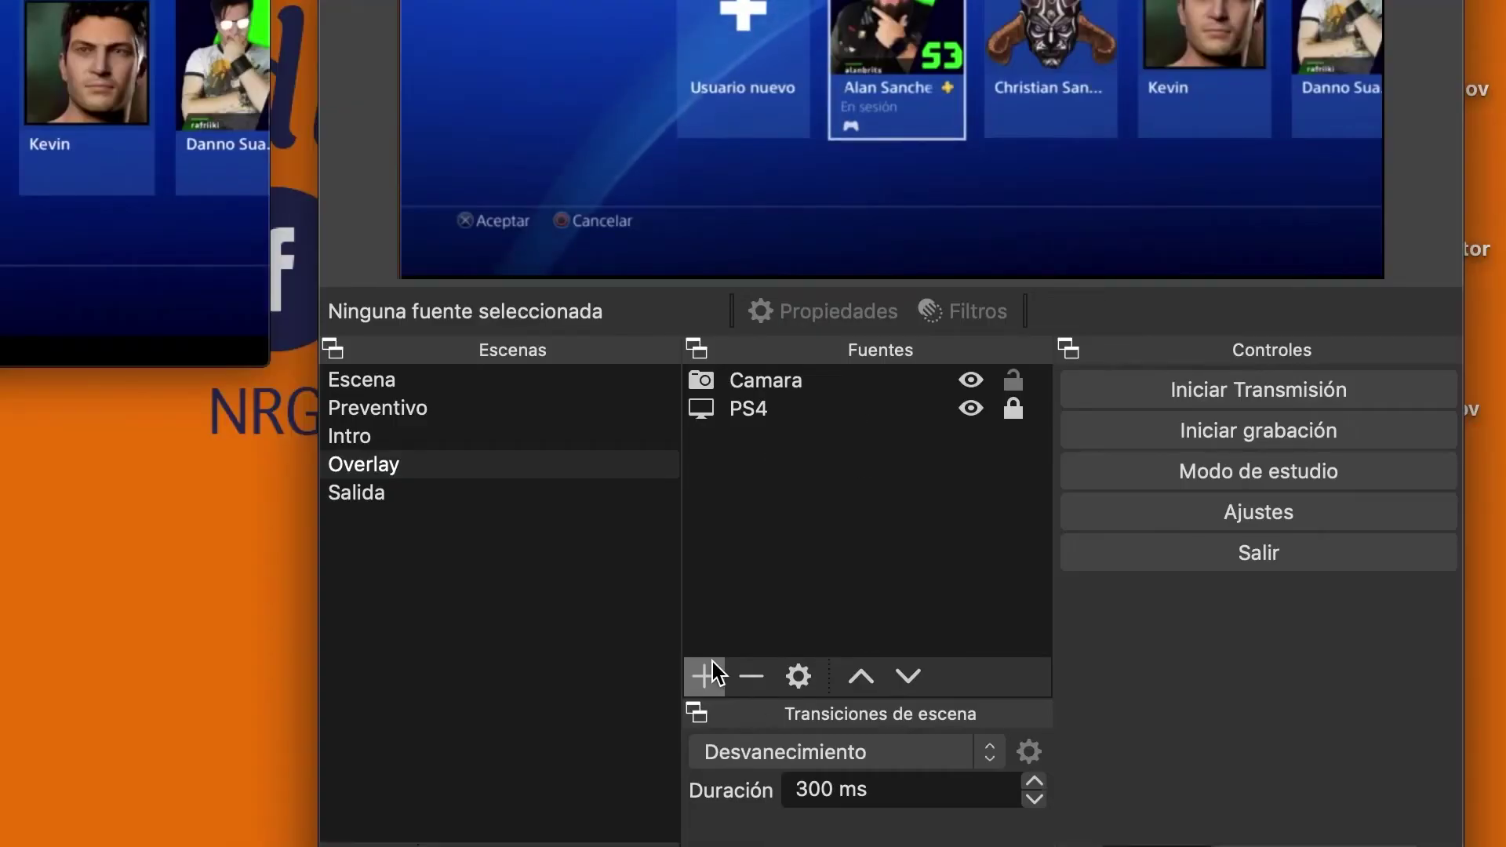
Add an audio input capture named microfono to the Overlay scene, using Built-in Microphone, and show the audio mixer.
click(710, 674)
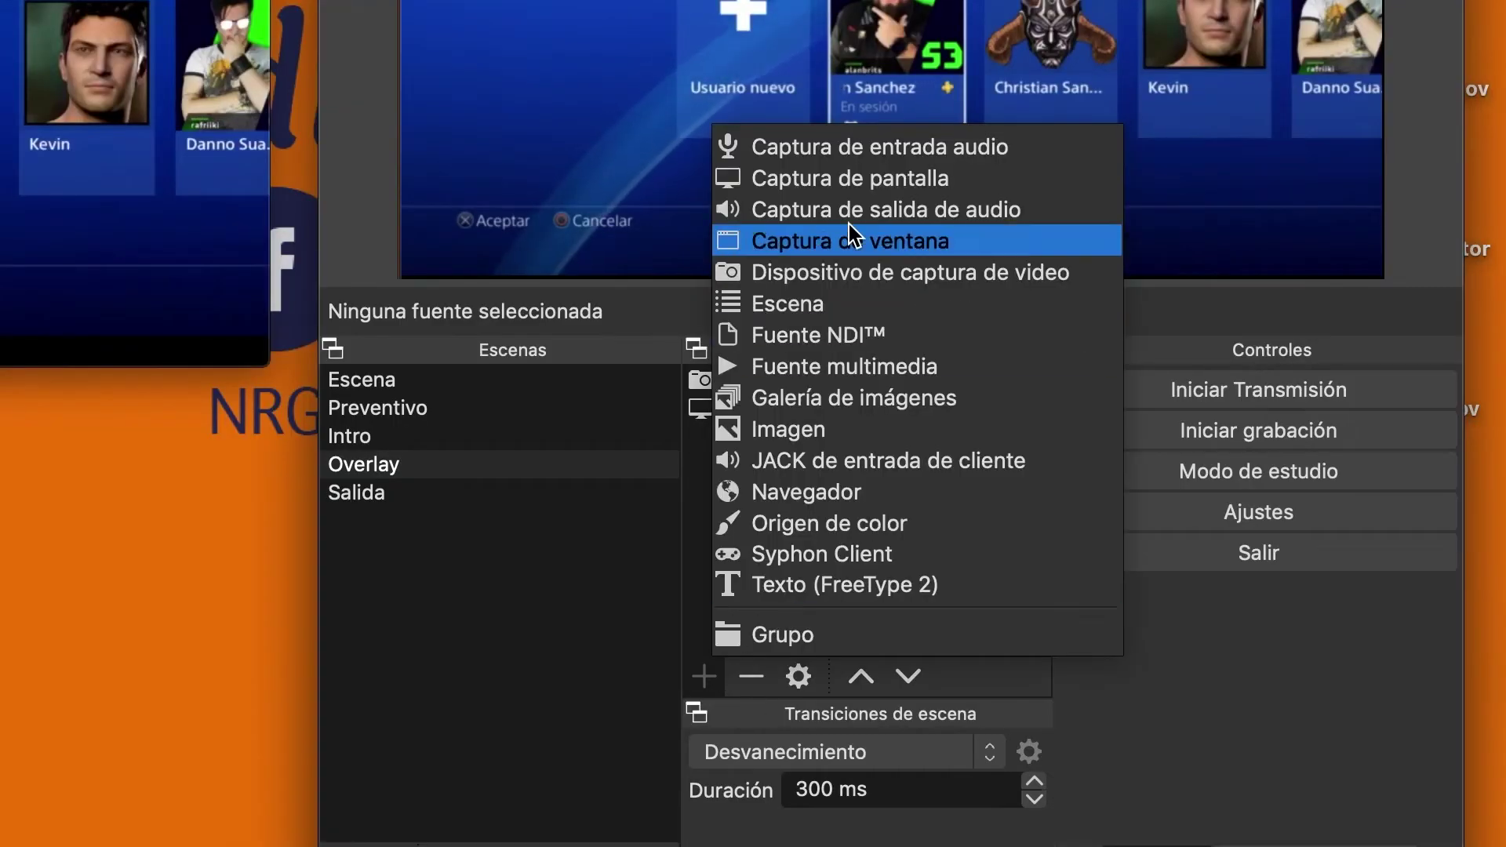
click(841, 146)
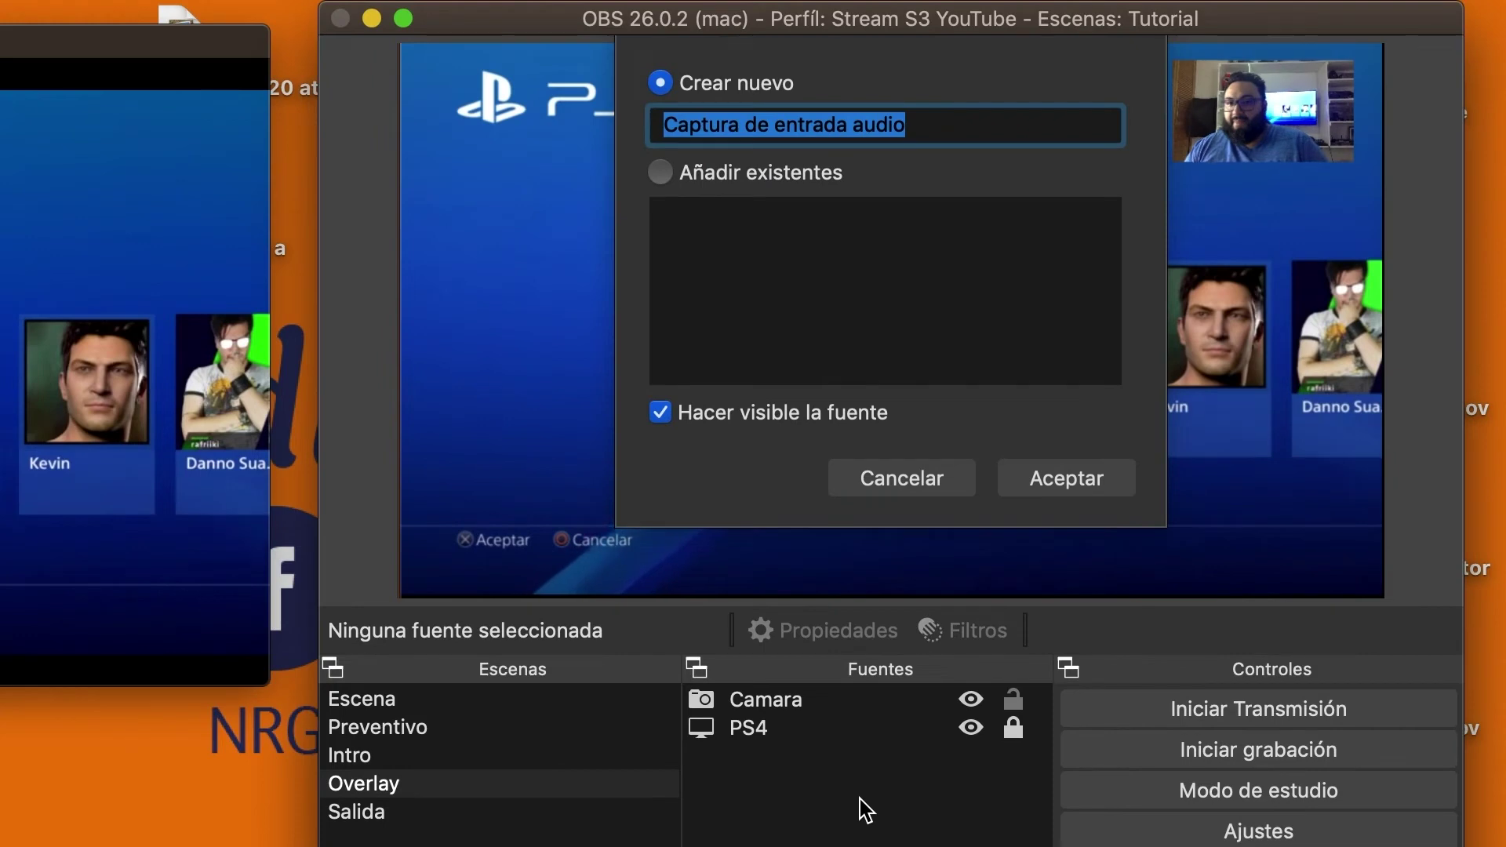
text(micro)
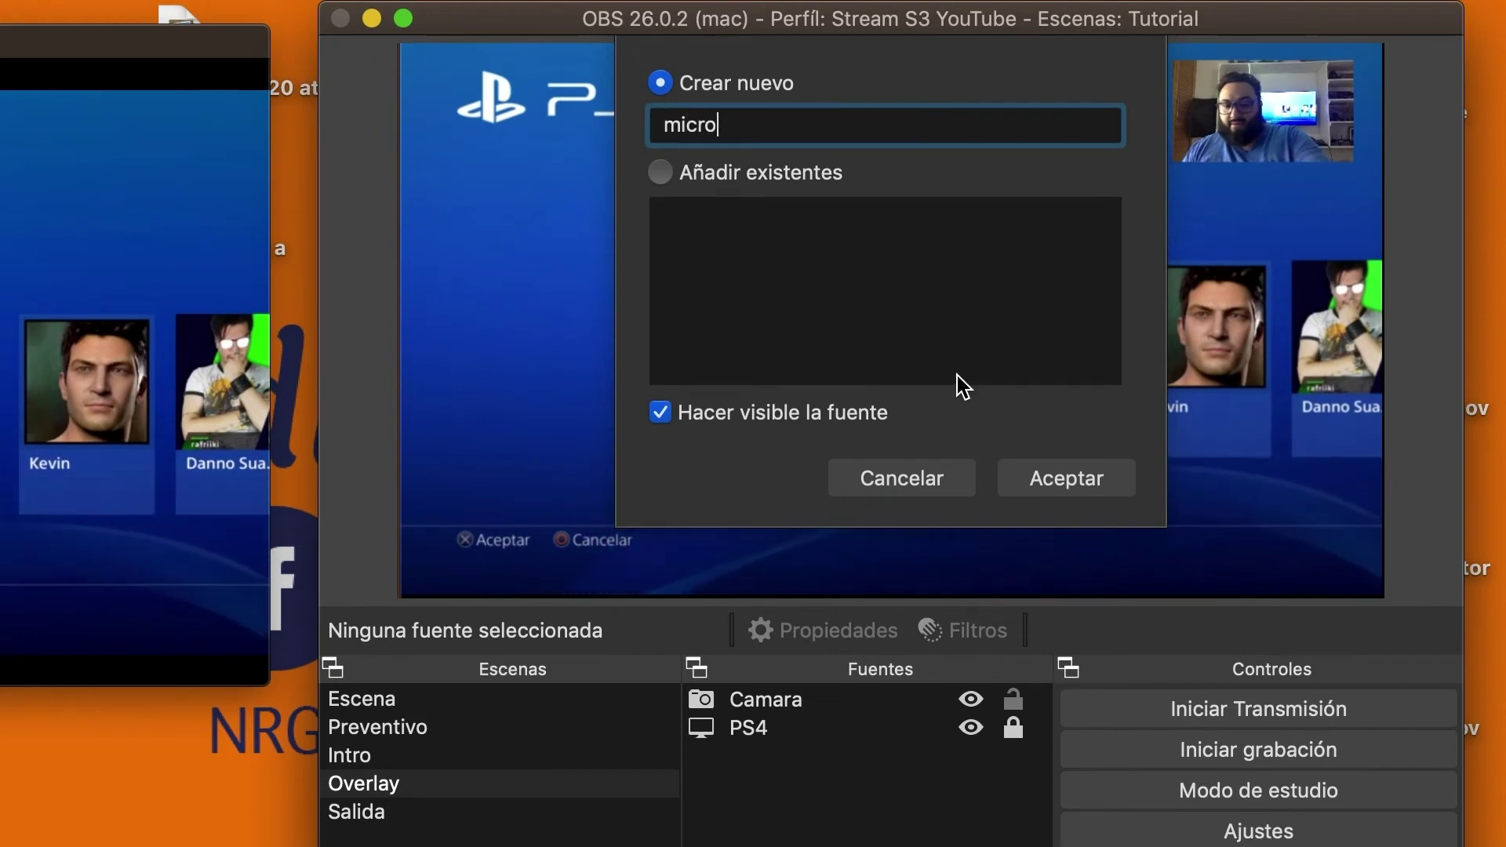
key(Return)
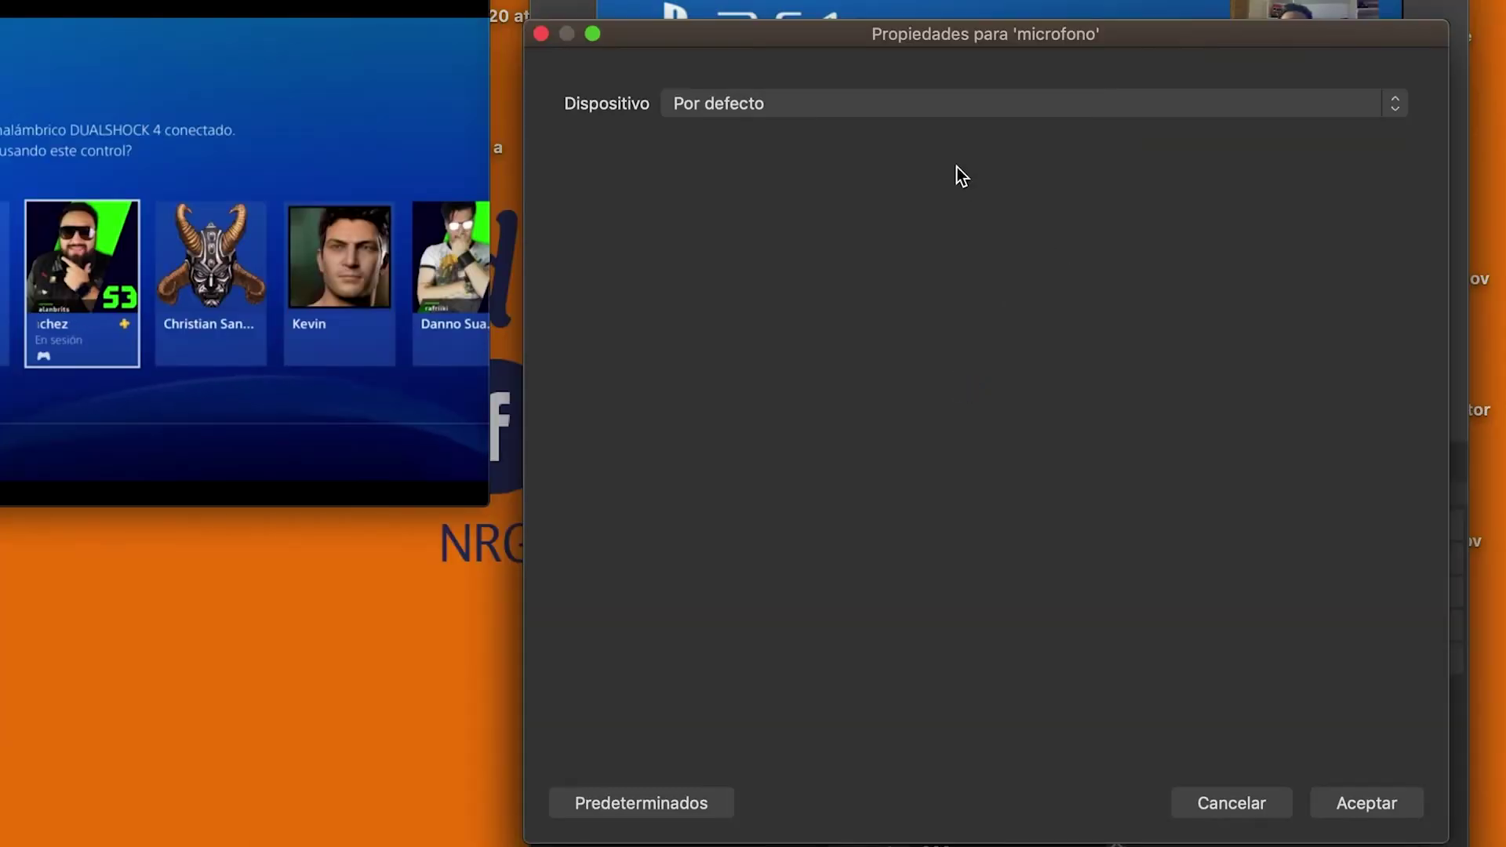
click(793, 194)
click(895, 129)
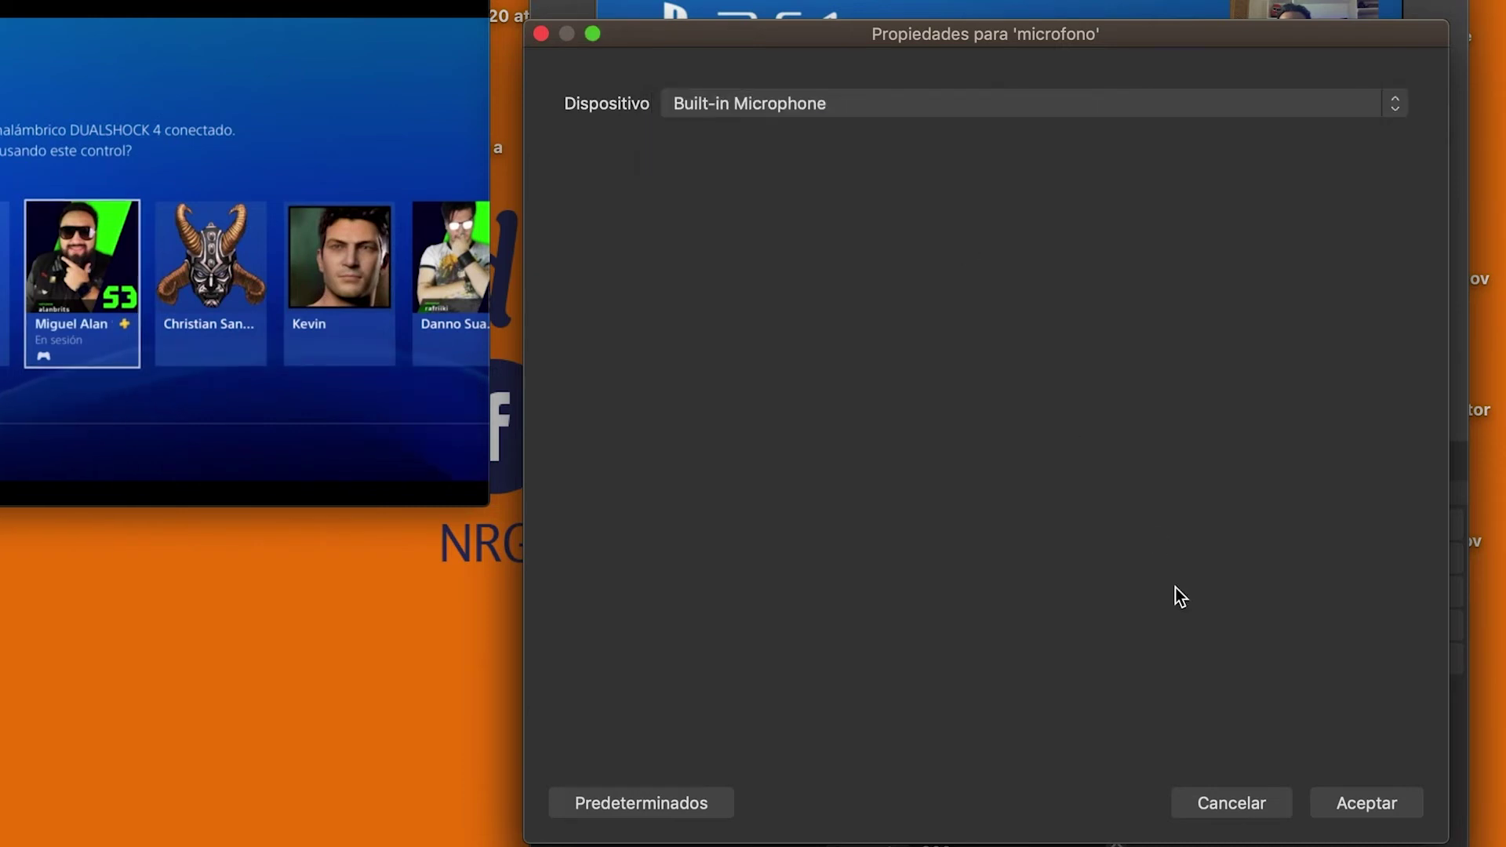
click(1365, 808)
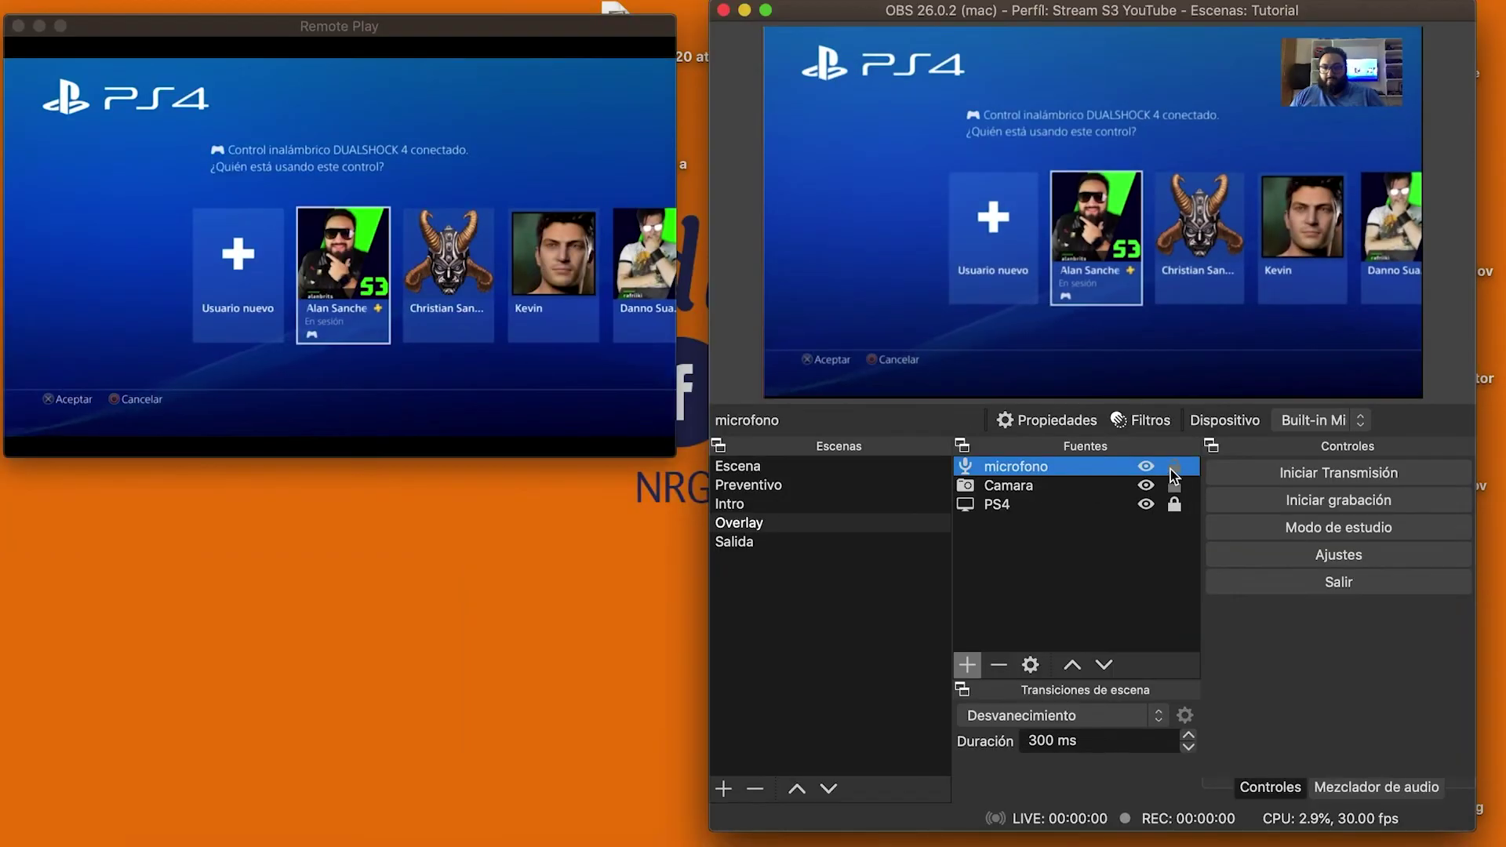
click(1328, 790)
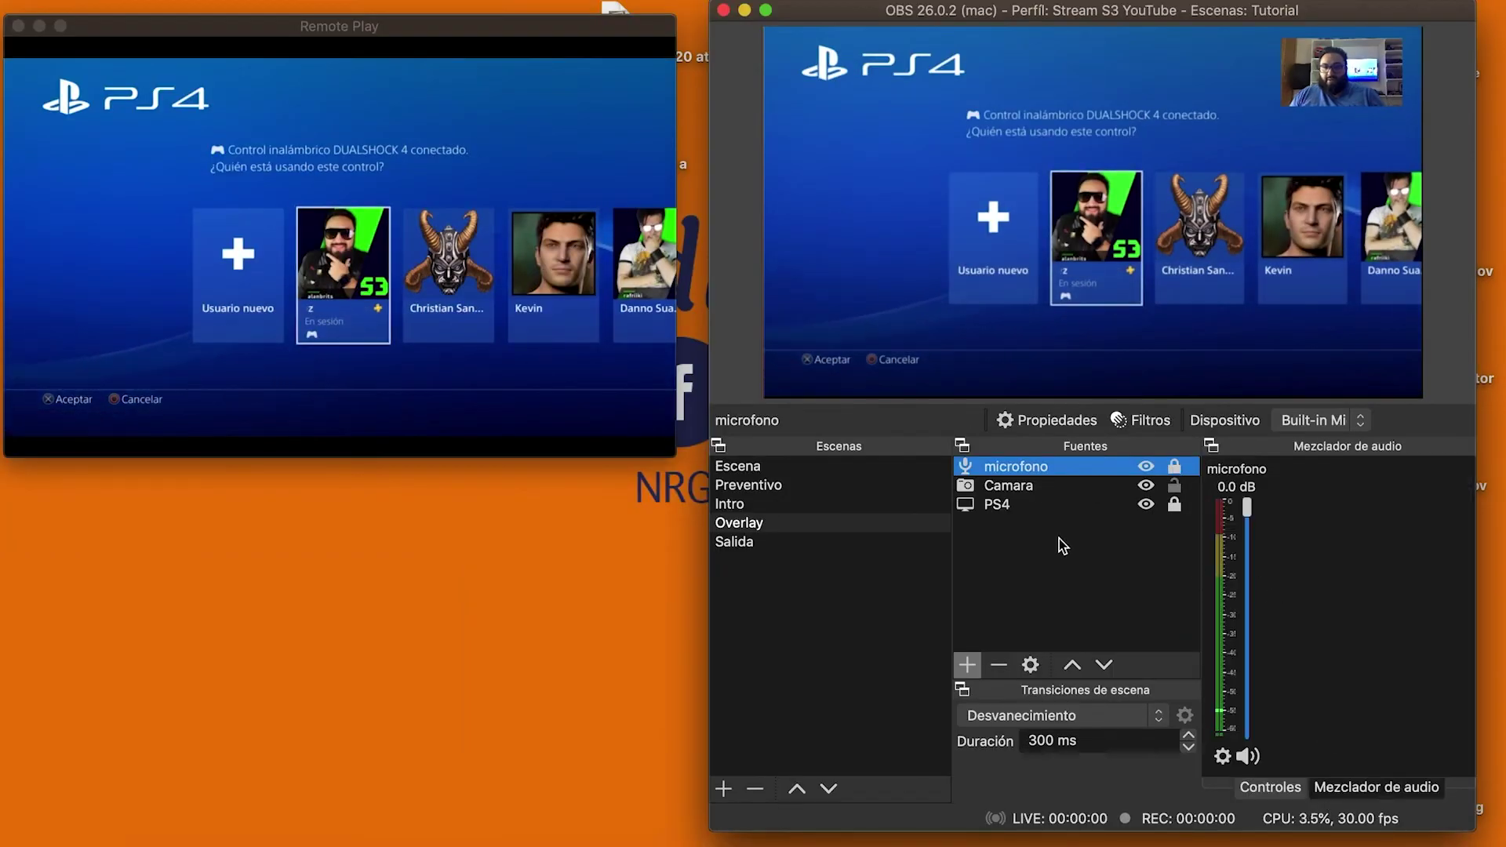